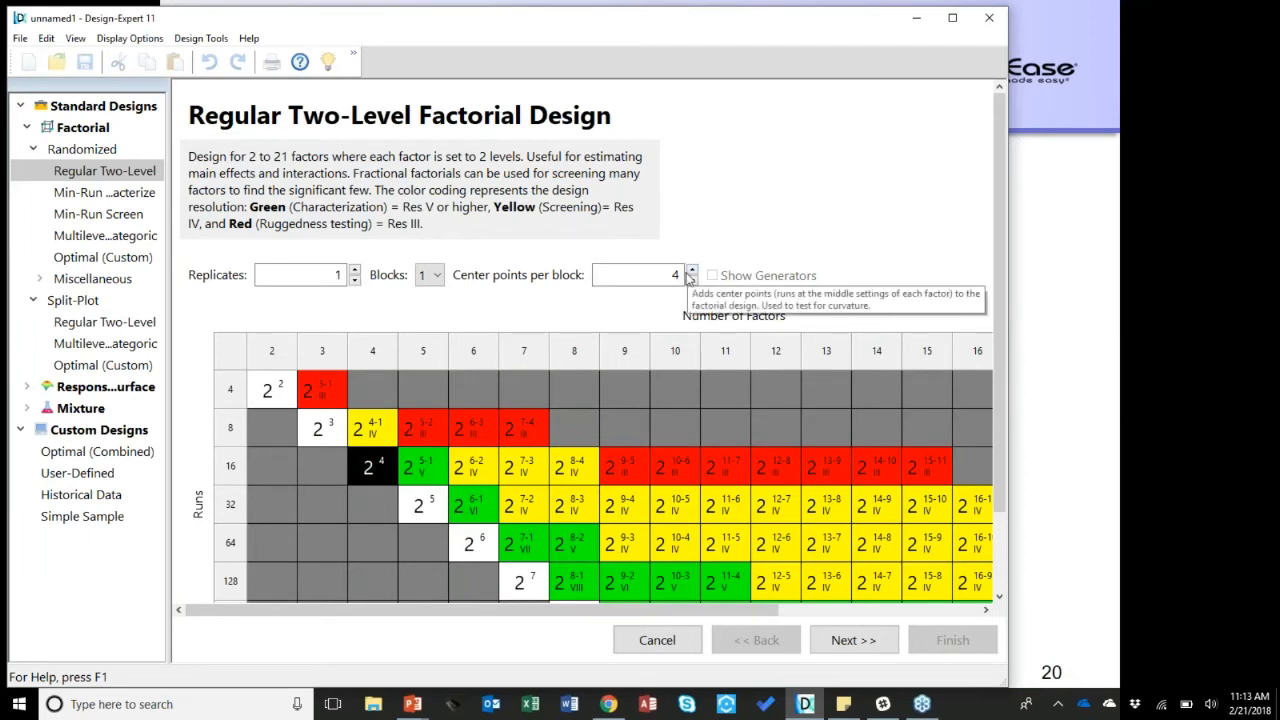
Step: Build the 16-run, four-factor regular two-level design with 4 center points, accepting the entered factors, responses and power settings
{"action": "left_click", "coordinate": [851, 643]}
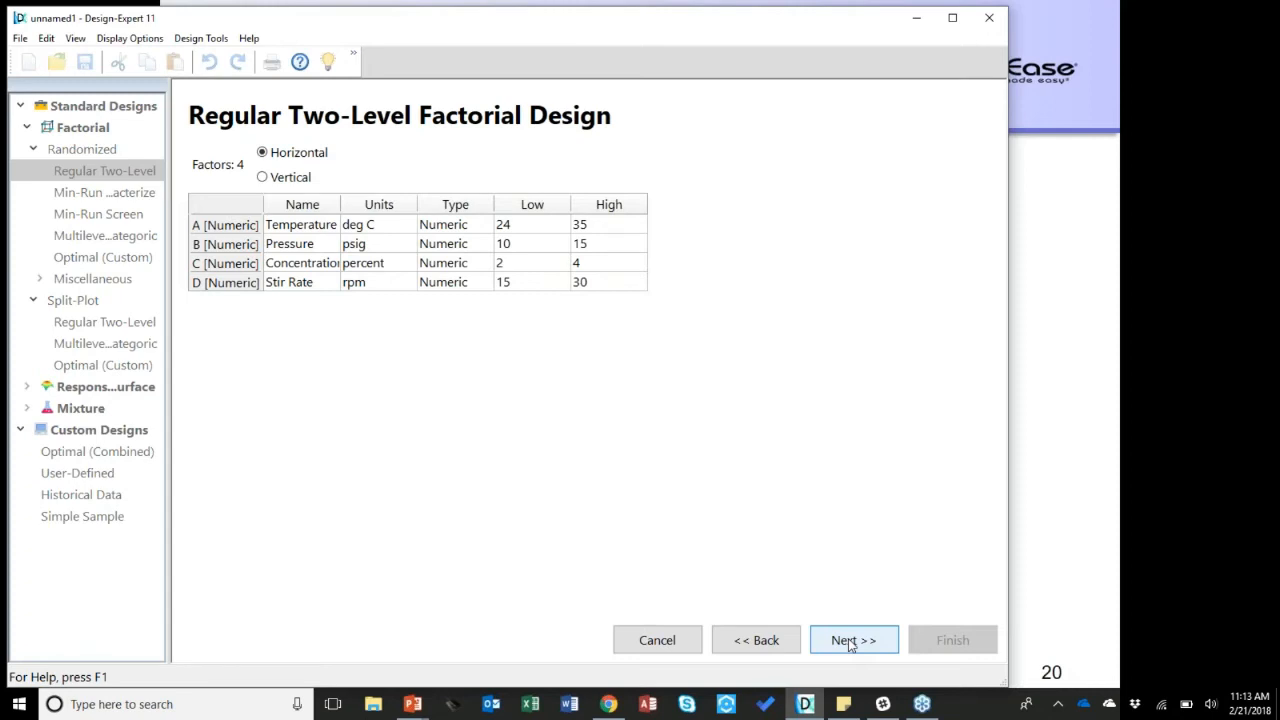
{"action": "left_click", "coordinate": [850, 643]}
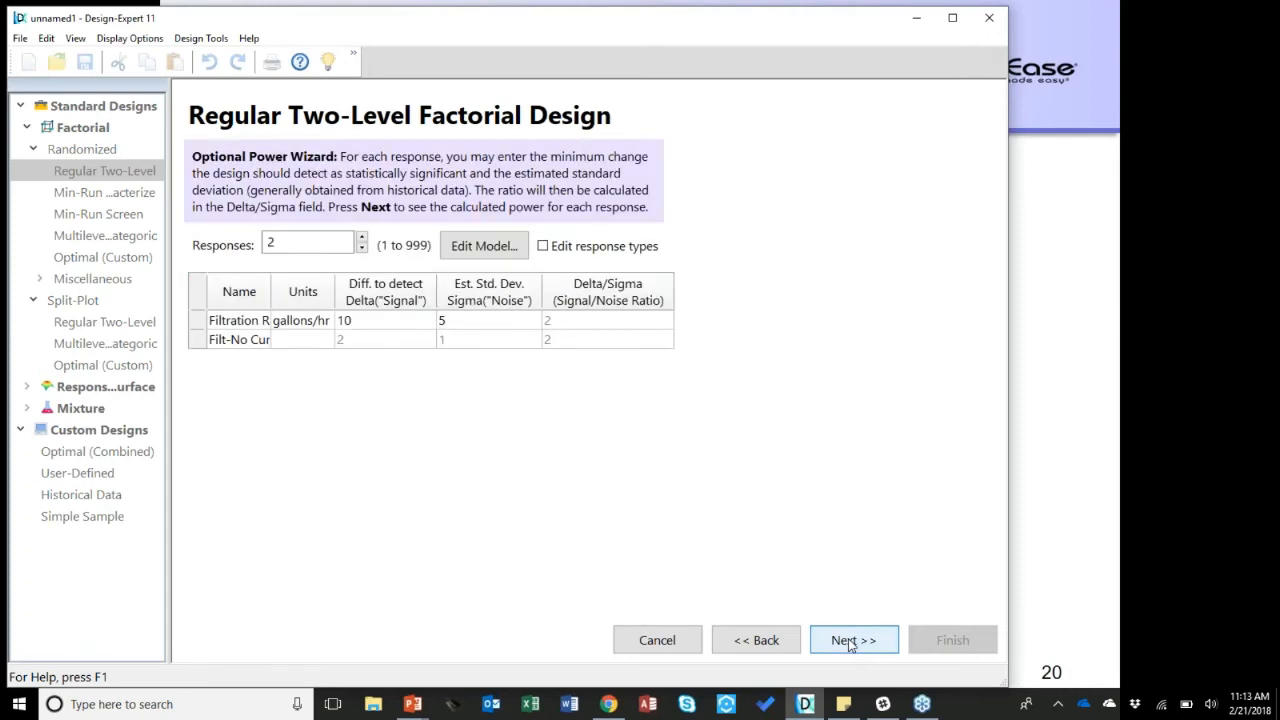
{"action": "left_click", "coordinate": [848, 638]}
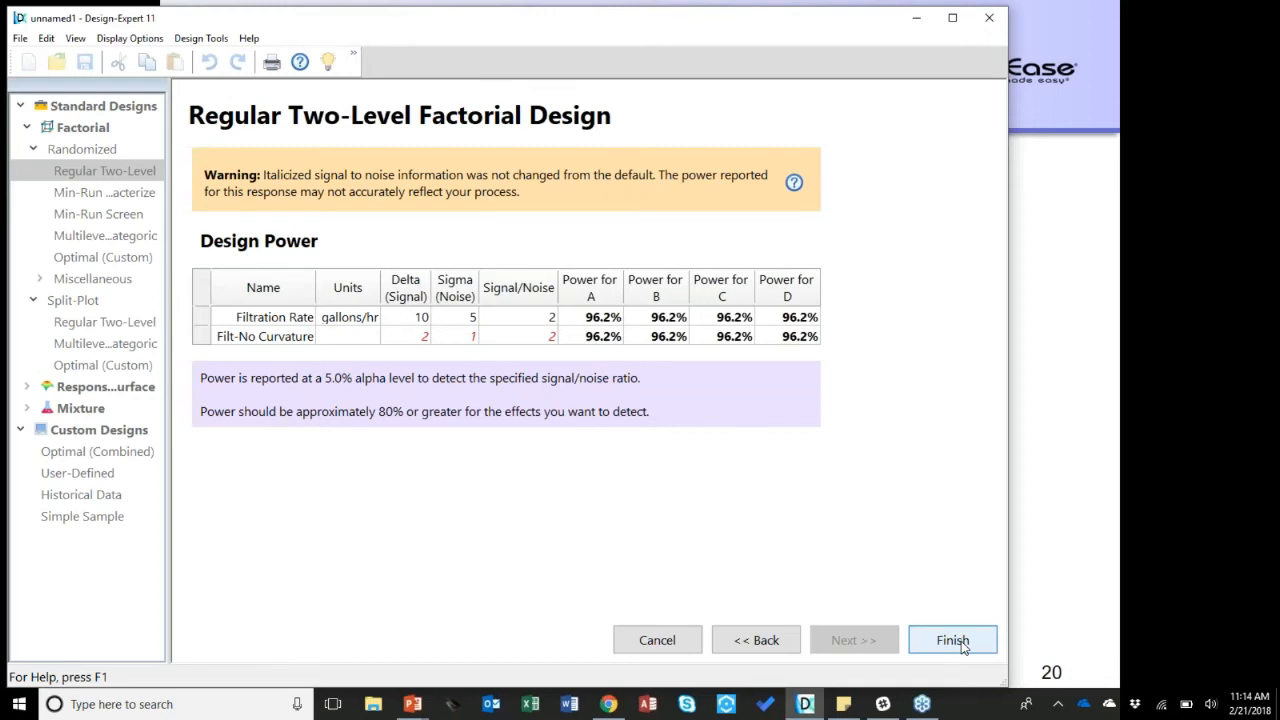
{"action": "left_click", "coordinate": [961, 642]}
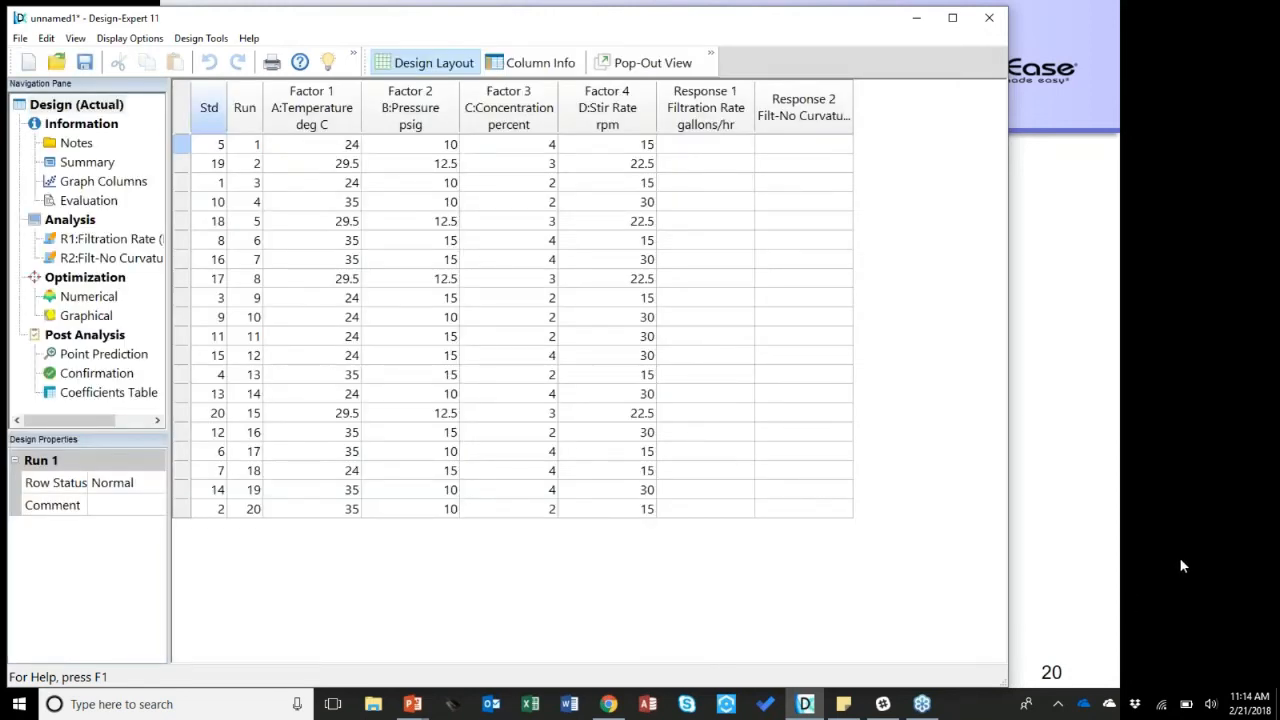
{"action": "left_click", "coordinate": [1184, 528]}
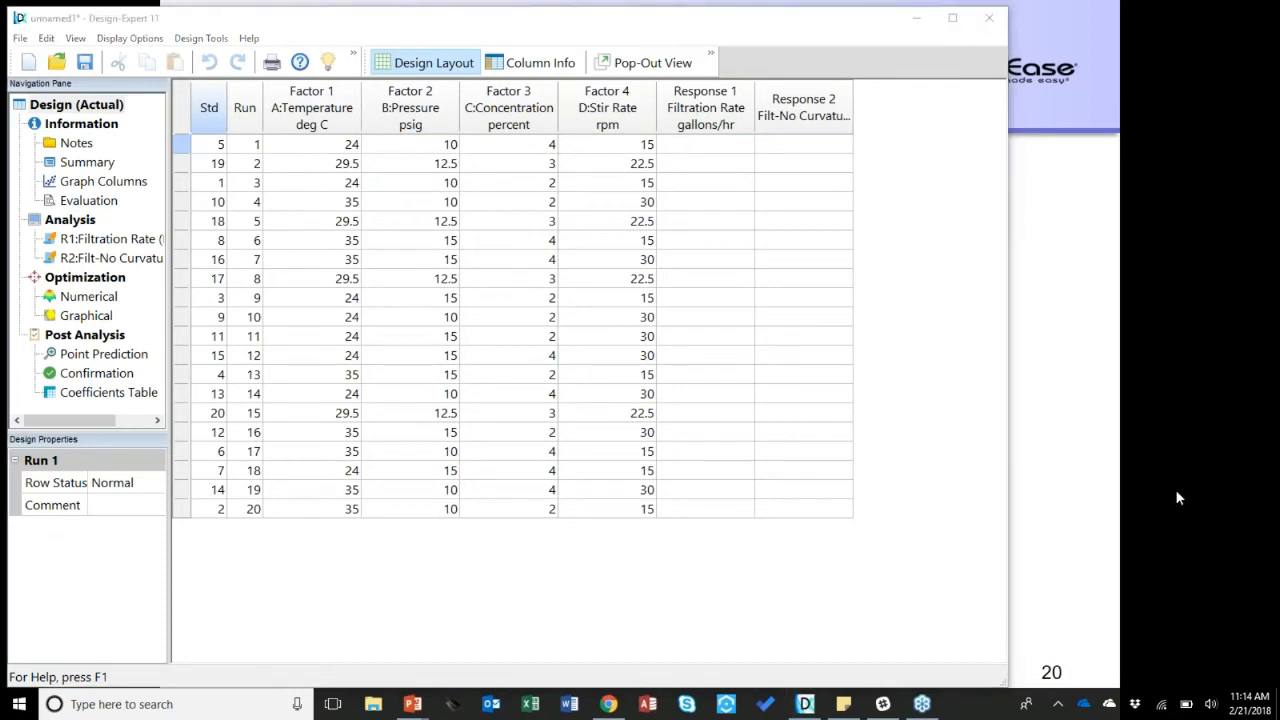
{"action": "left_click", "coordinate": [1052, 643]}
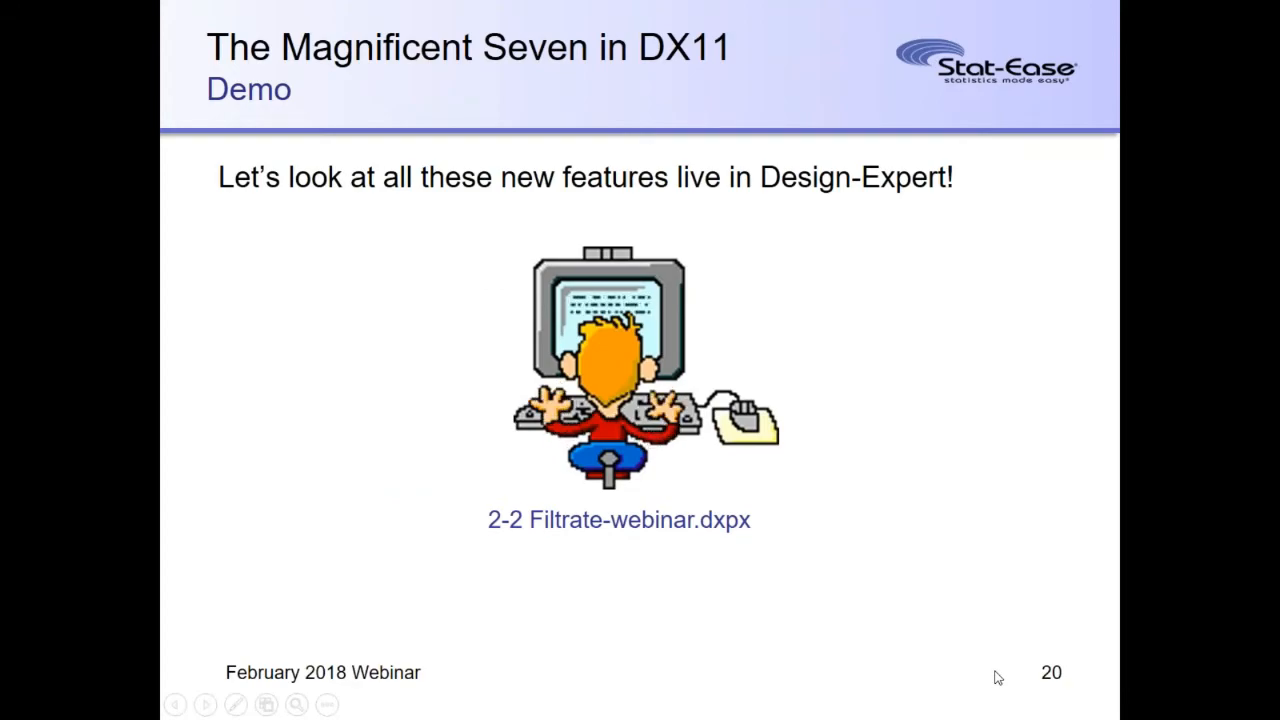
{"action": "key", "text": "alt+Tab"}
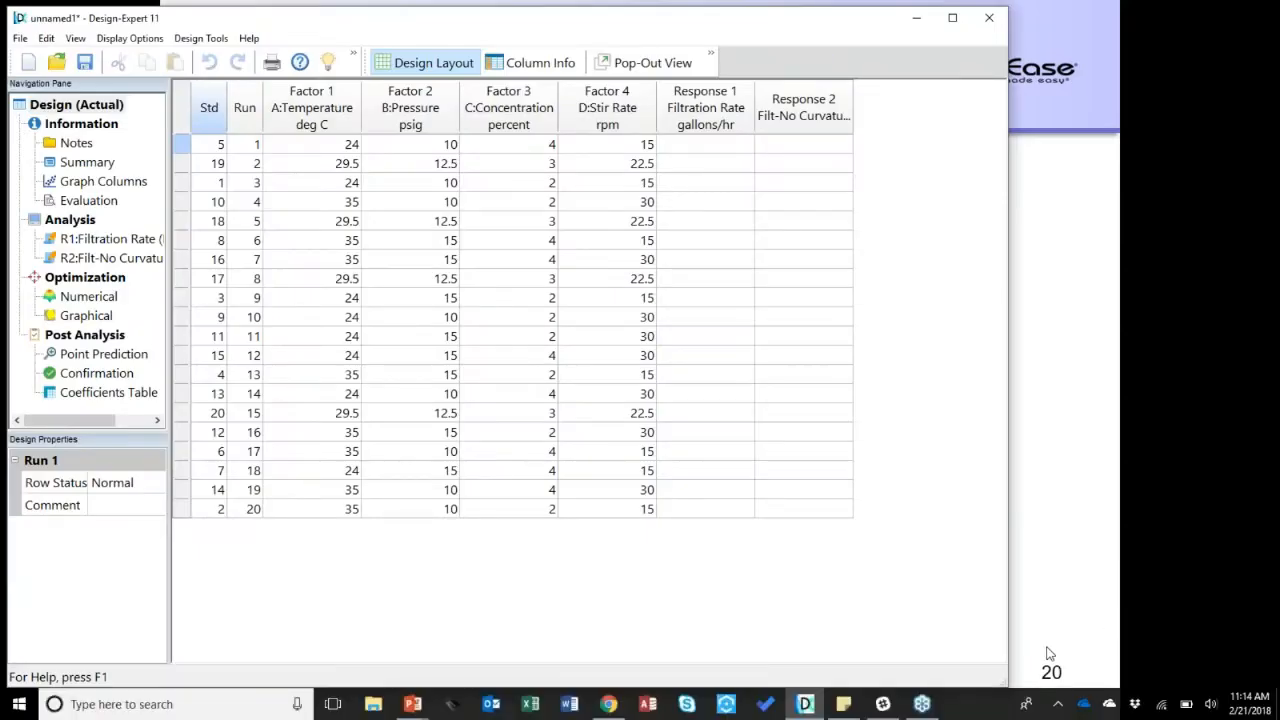
{"action": "left_click", "coordinate": [1050, 641]}
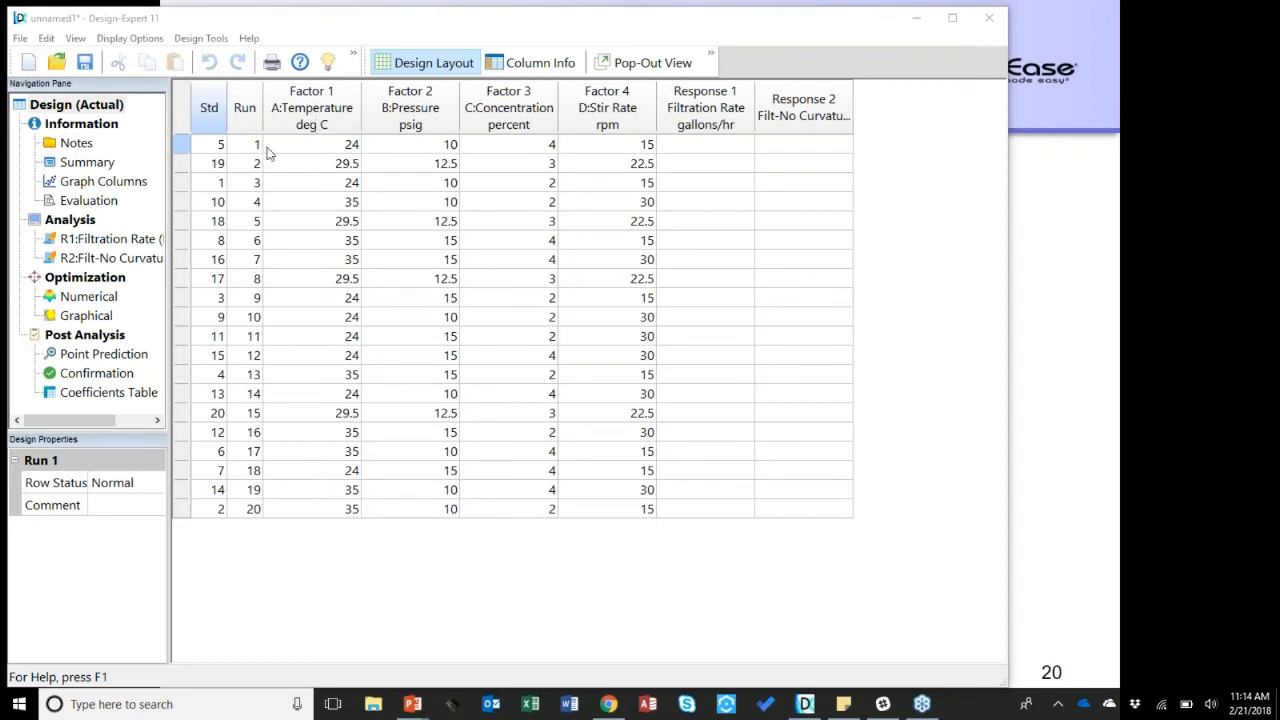
Step: Select run 3 and look over its row status options and comment field in the design properties
{"action": "left_click", "coordinate": [180, 188]}
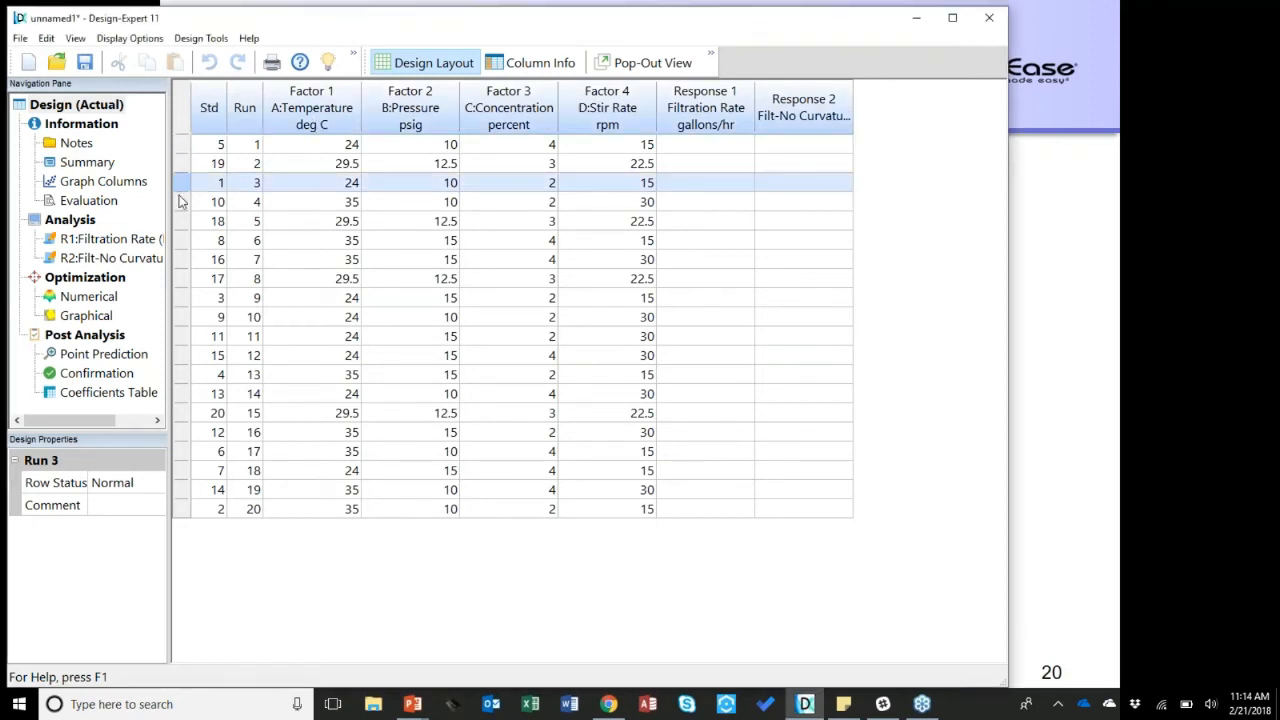
{"action": "left_click", "coordinate": [128, 485]}
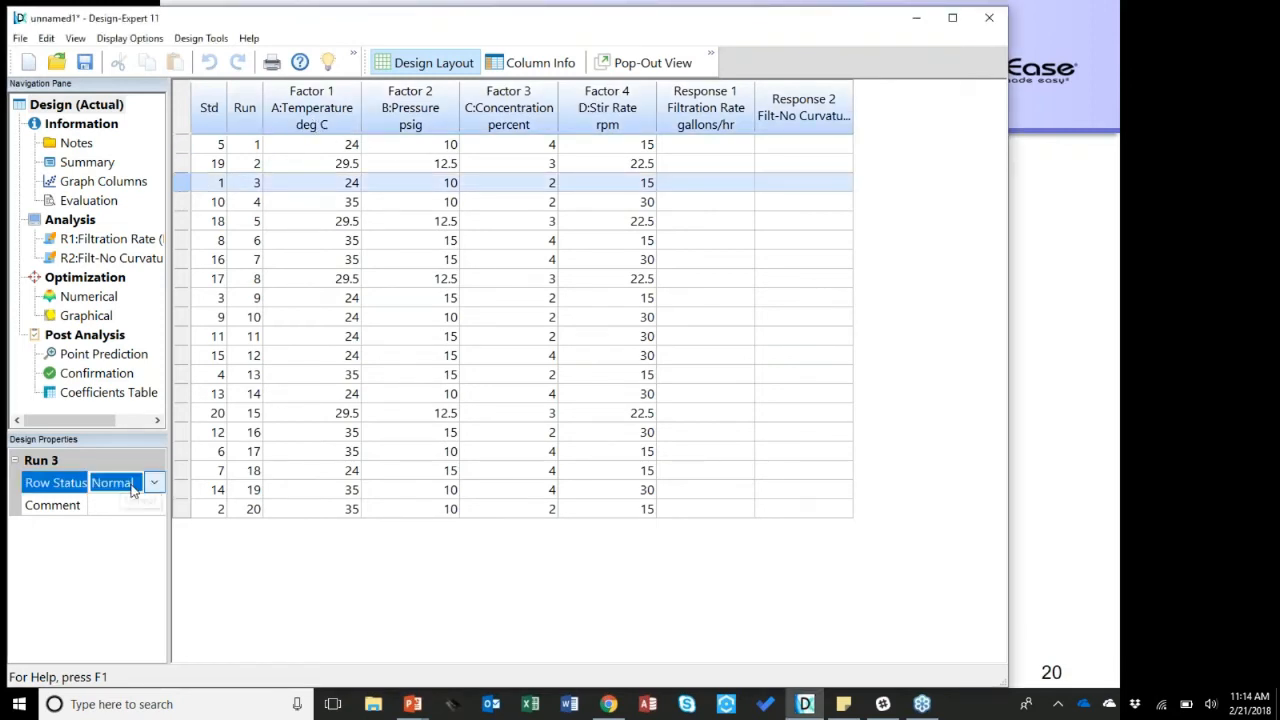
{"action": "left_click", "coordinate": [154, 487]}
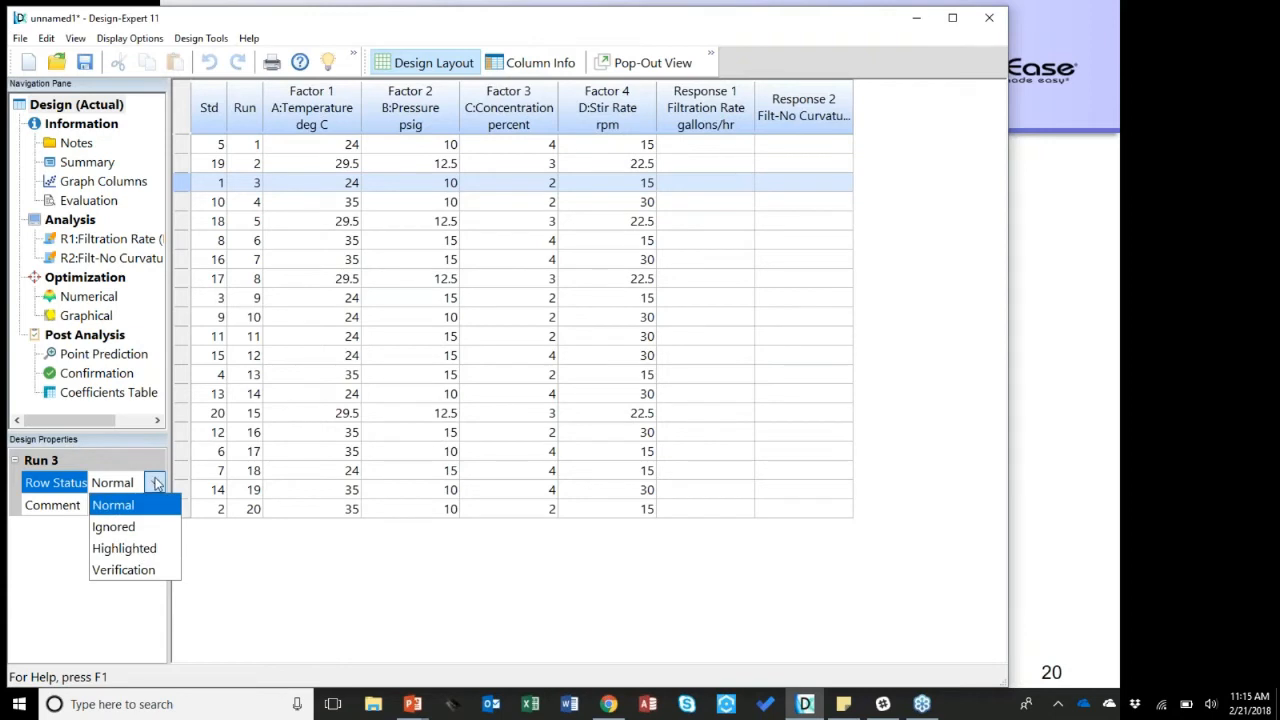
{"action": "left_click", "coordinate": [155, 484]}
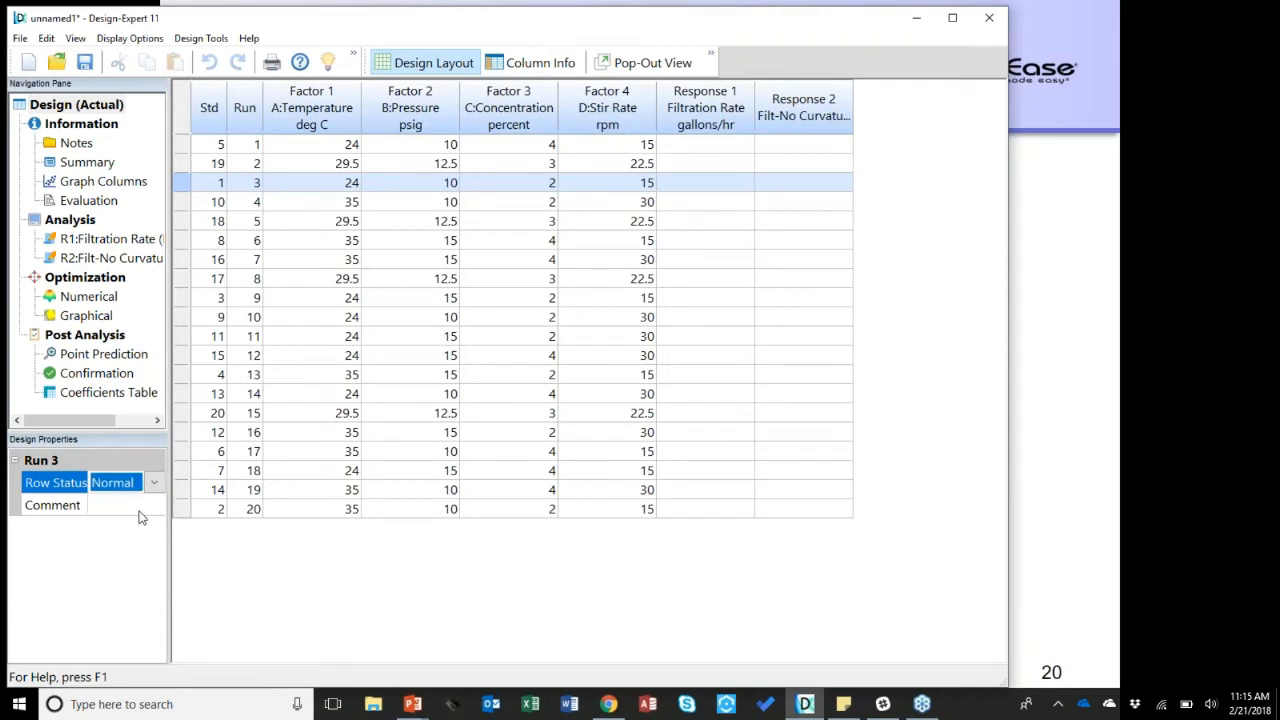
{"action": "left_click", "coordinate": [140, 512]}
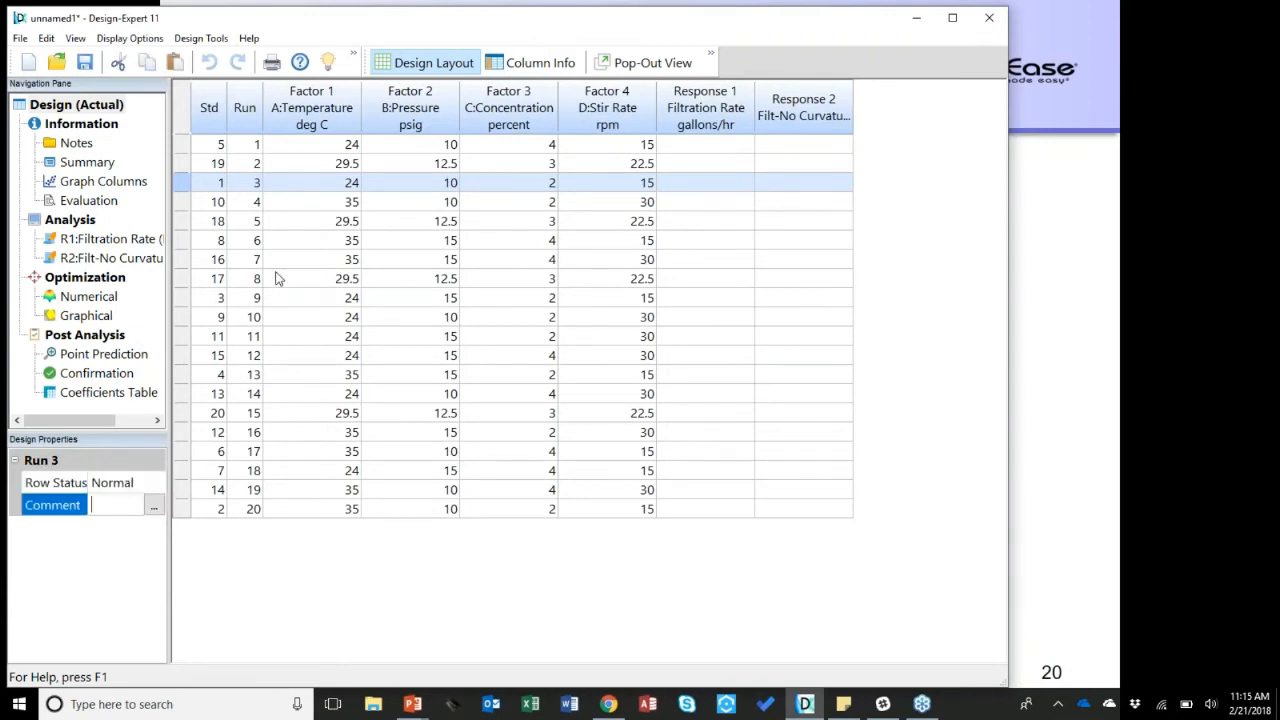
Step: Select the Pressure factor column and review its numeric factor properties and the commands available for the column
{"action": "left_click", "coordinate": [409, 110]}
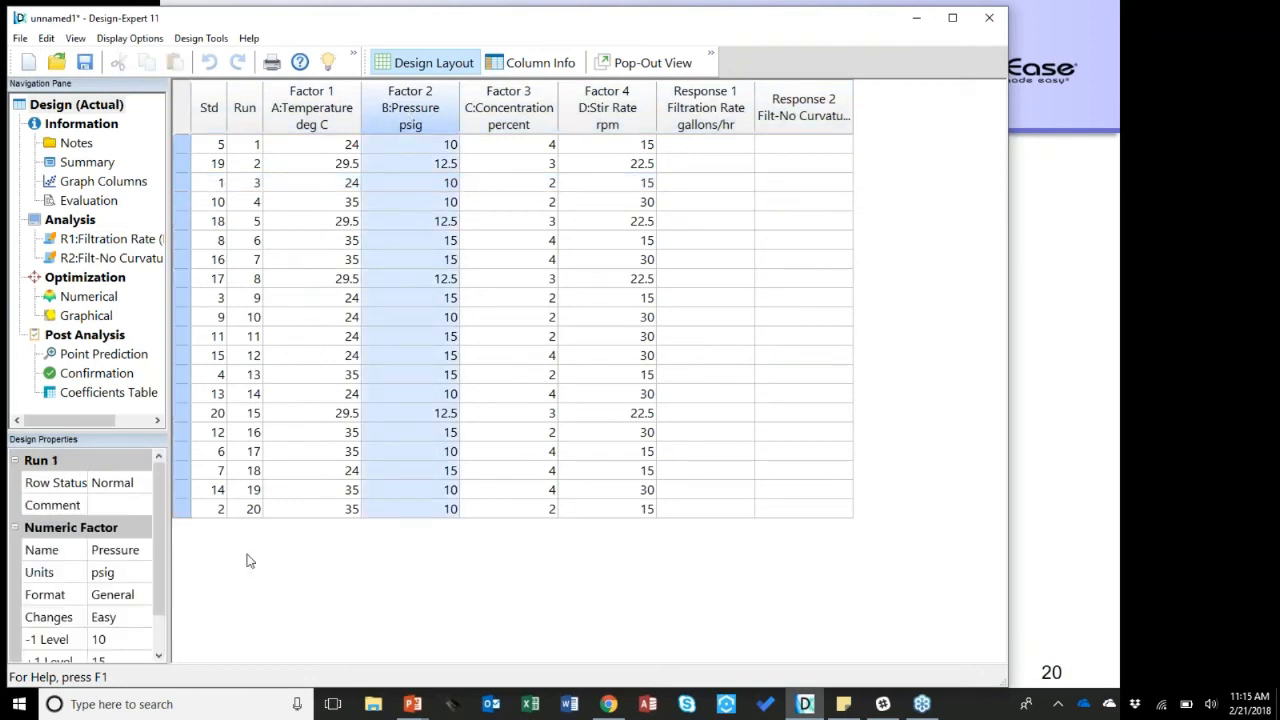
{"action": "left_click_drag", "start_coordinate": [157, 556], "coordinate": [165, 598]}
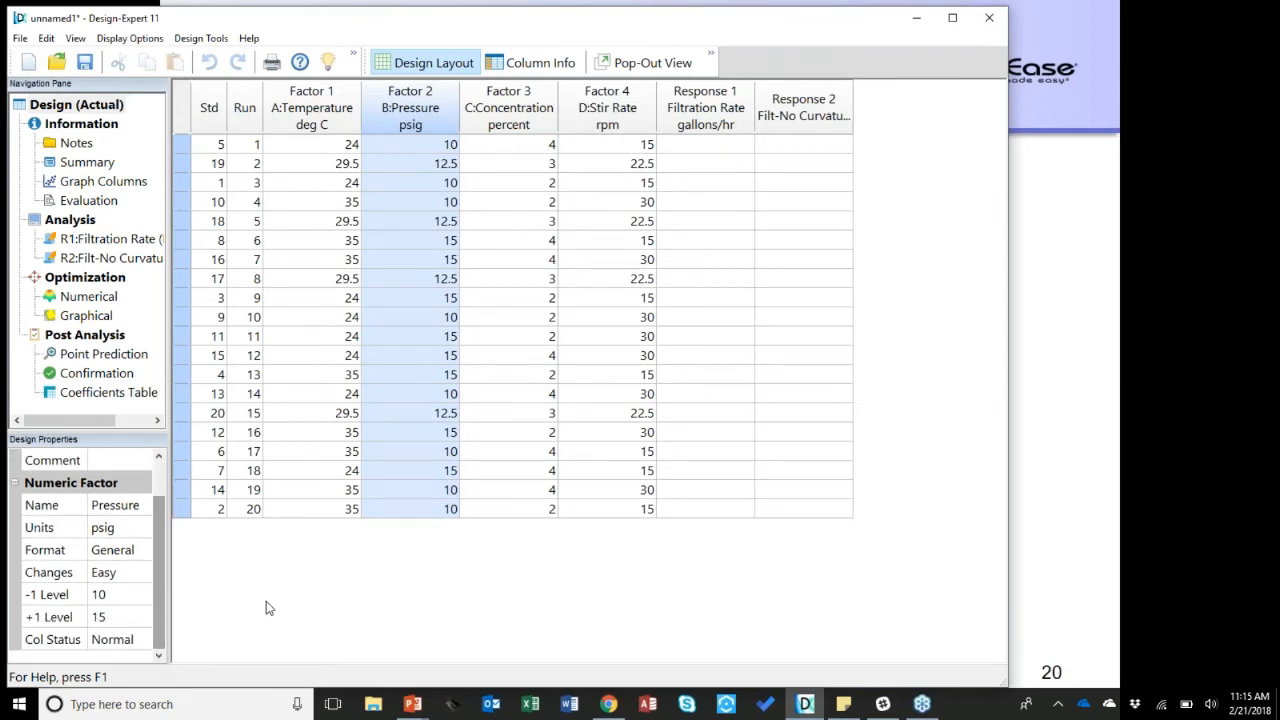
{"action": "left_click_drag", "start_coordinate": [118, 440], "coordinate": [119, 398]}
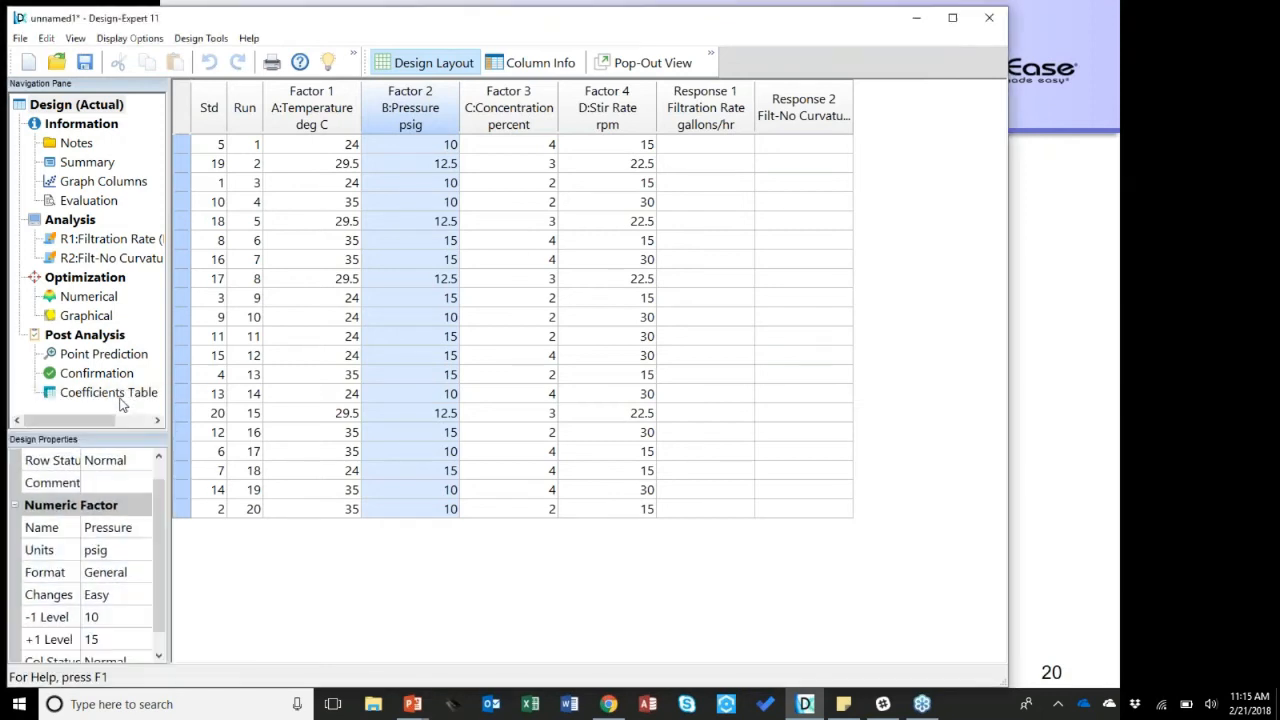
{"action": "right_click", "coordinate": [419, 113]}
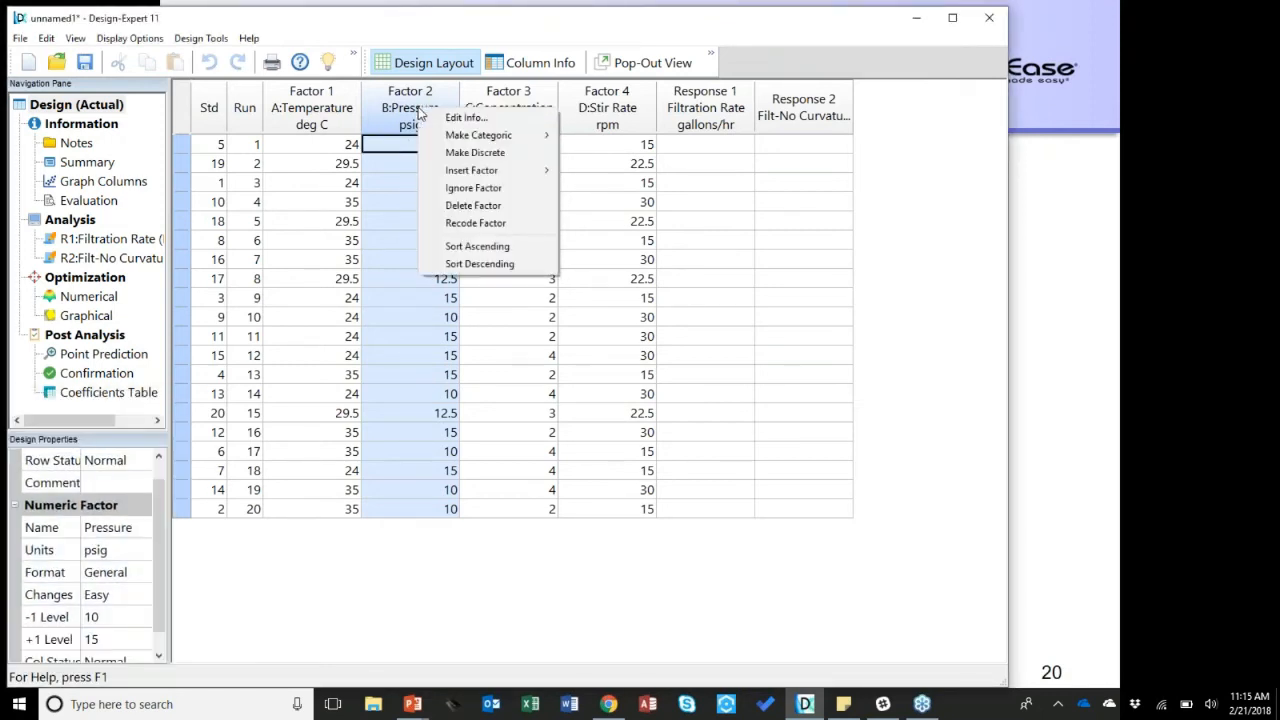
{"action": "mouse_move", "coordinate": [466, 141]}
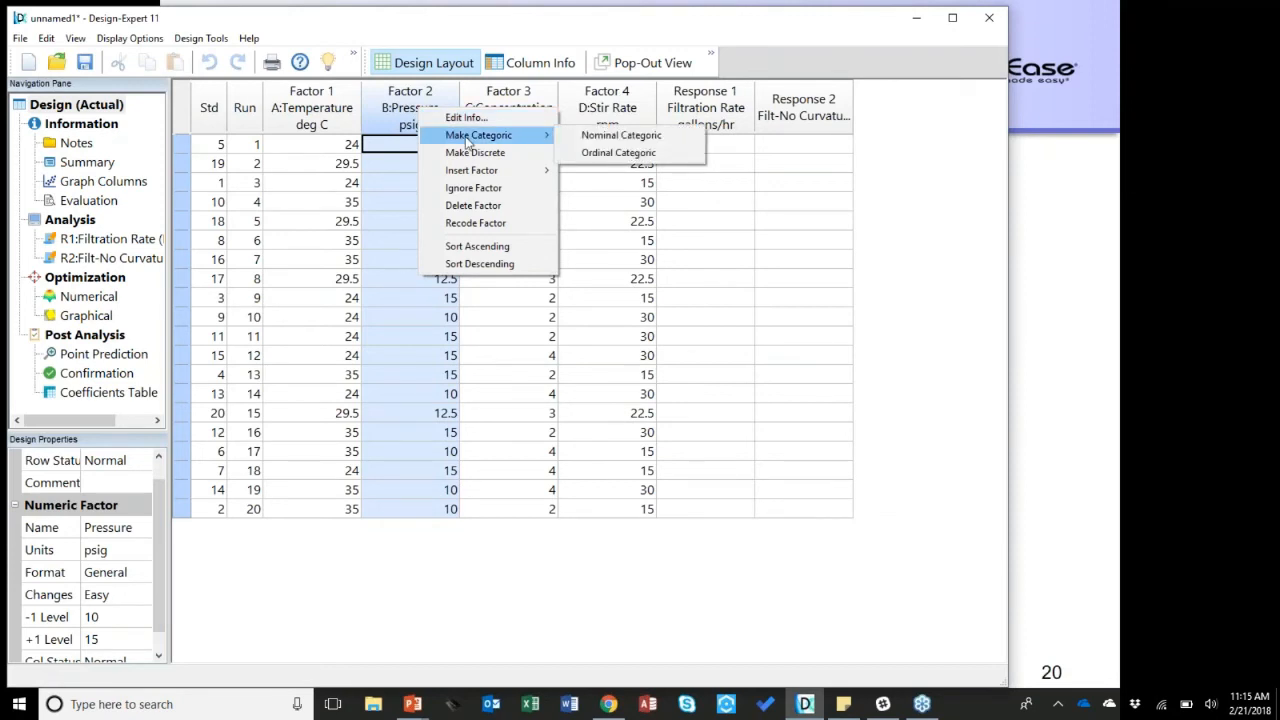
{"action": "mouse_move", "coordinate": [488, 176]}
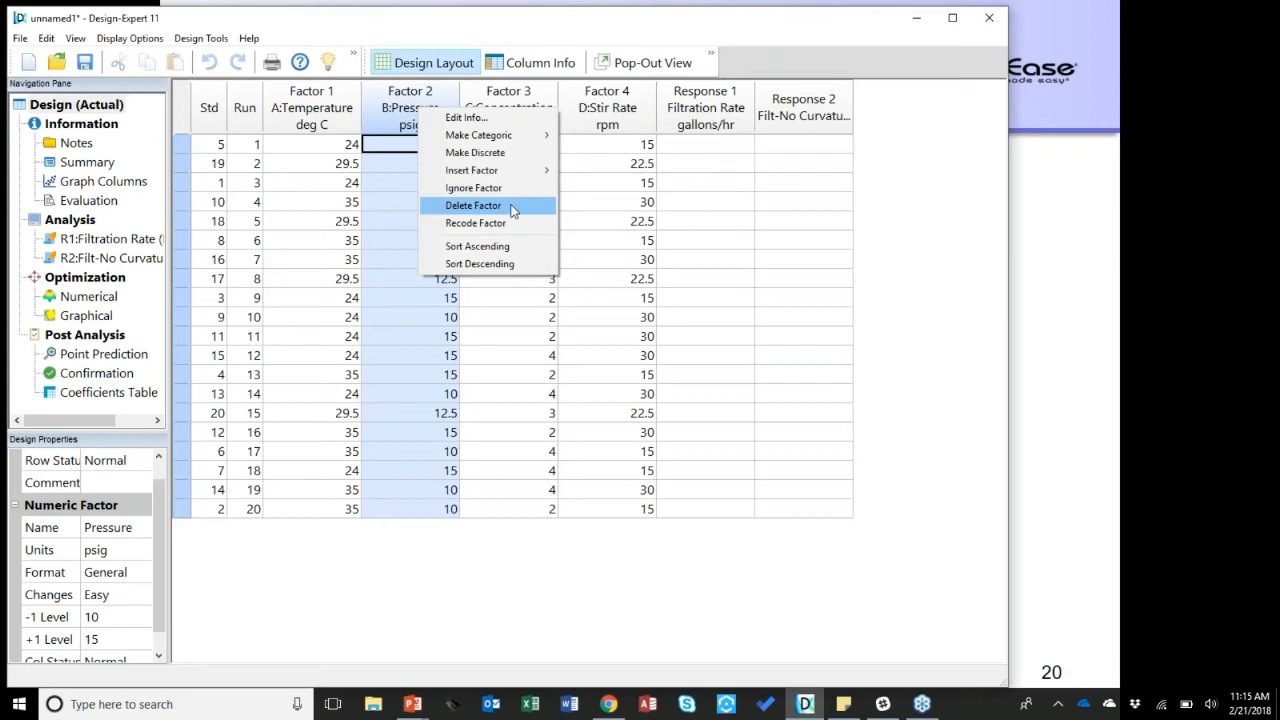
{"action": "left_click", "coordinate": [406, 116]}
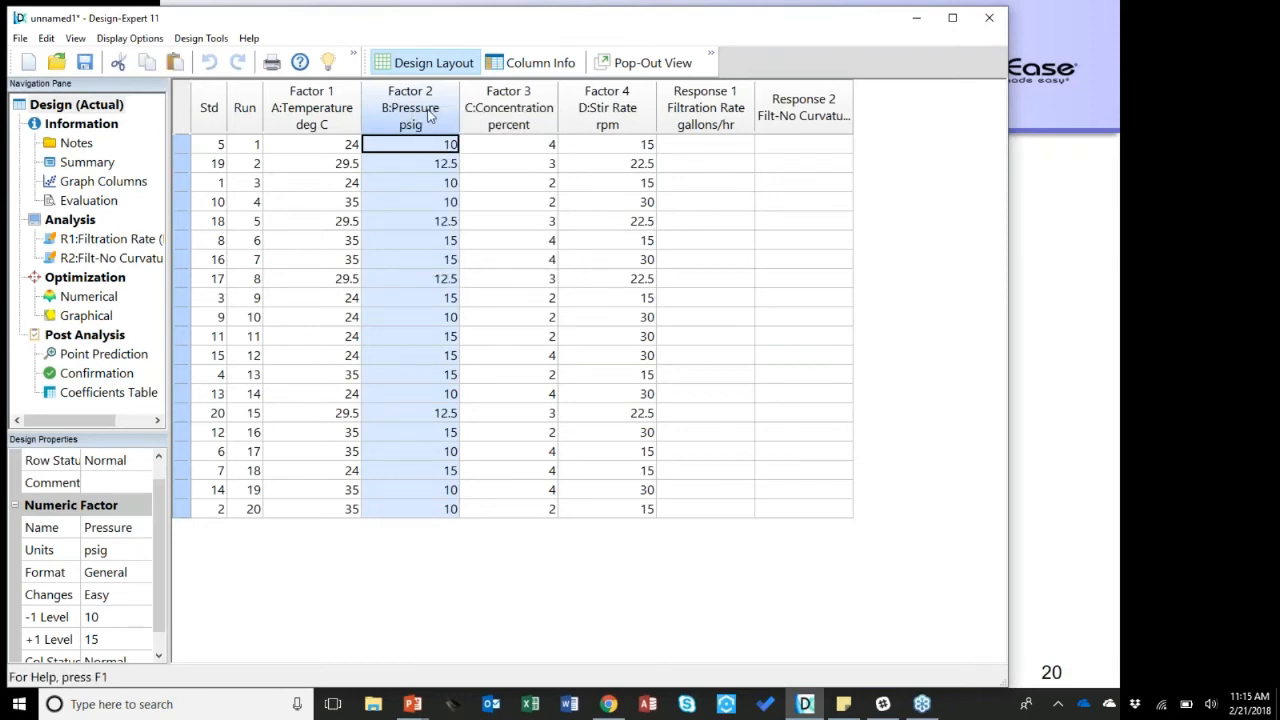
Step: Sort the design by Pressure in ascending and descending order, and restore the ascending Run order
{"action": "double_click", "coordinate": [431, 111]}
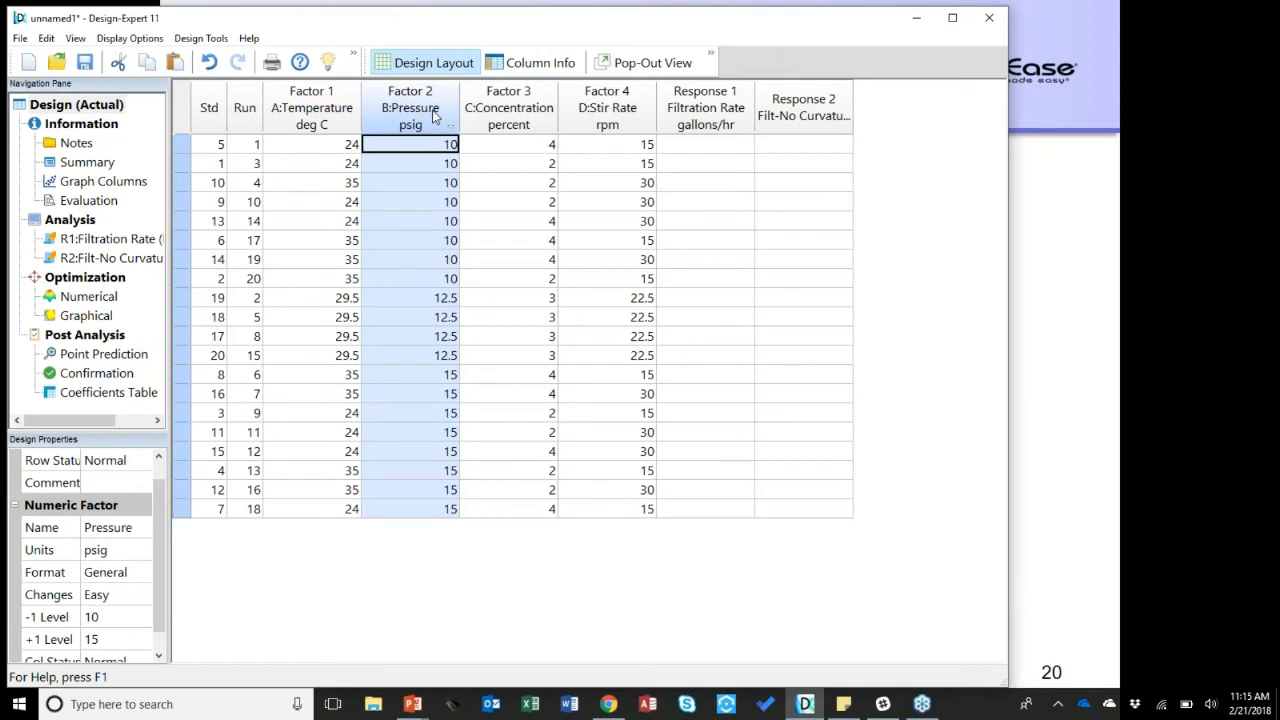
{"action": "double_click", "coordinate": [433, 116]}
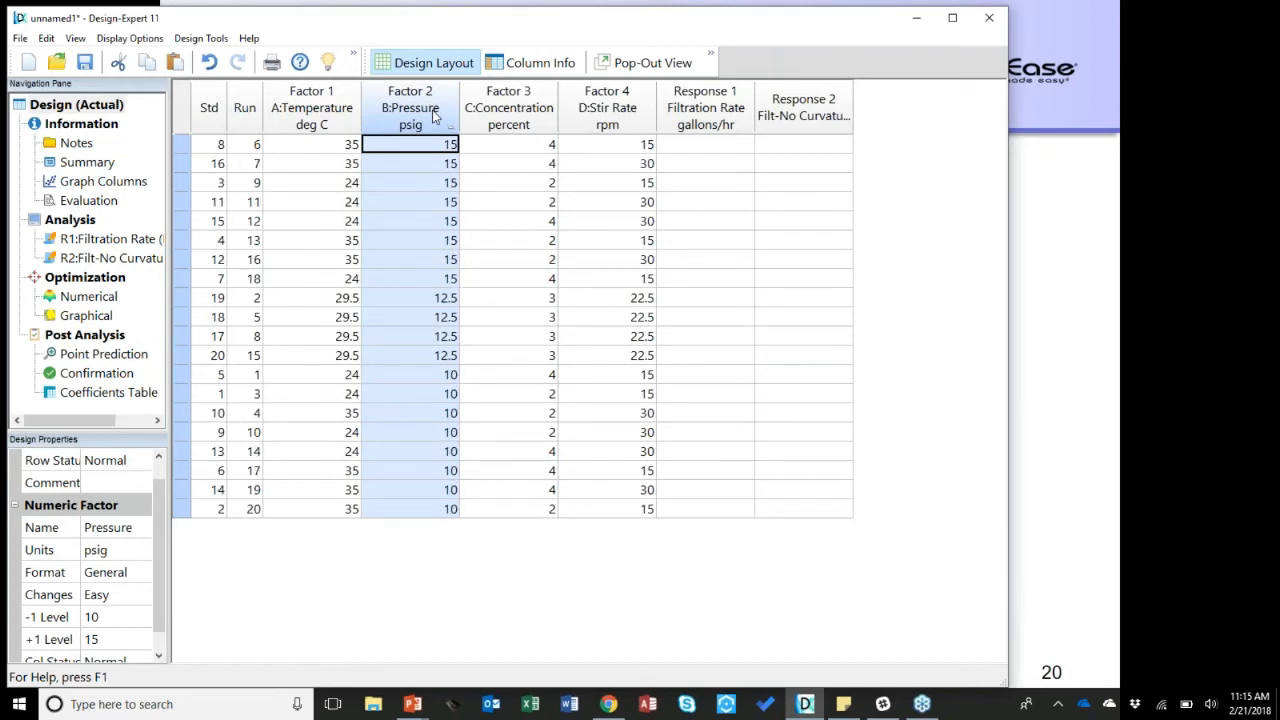
{"action": "double_click", "coordinate": [250, 121]}
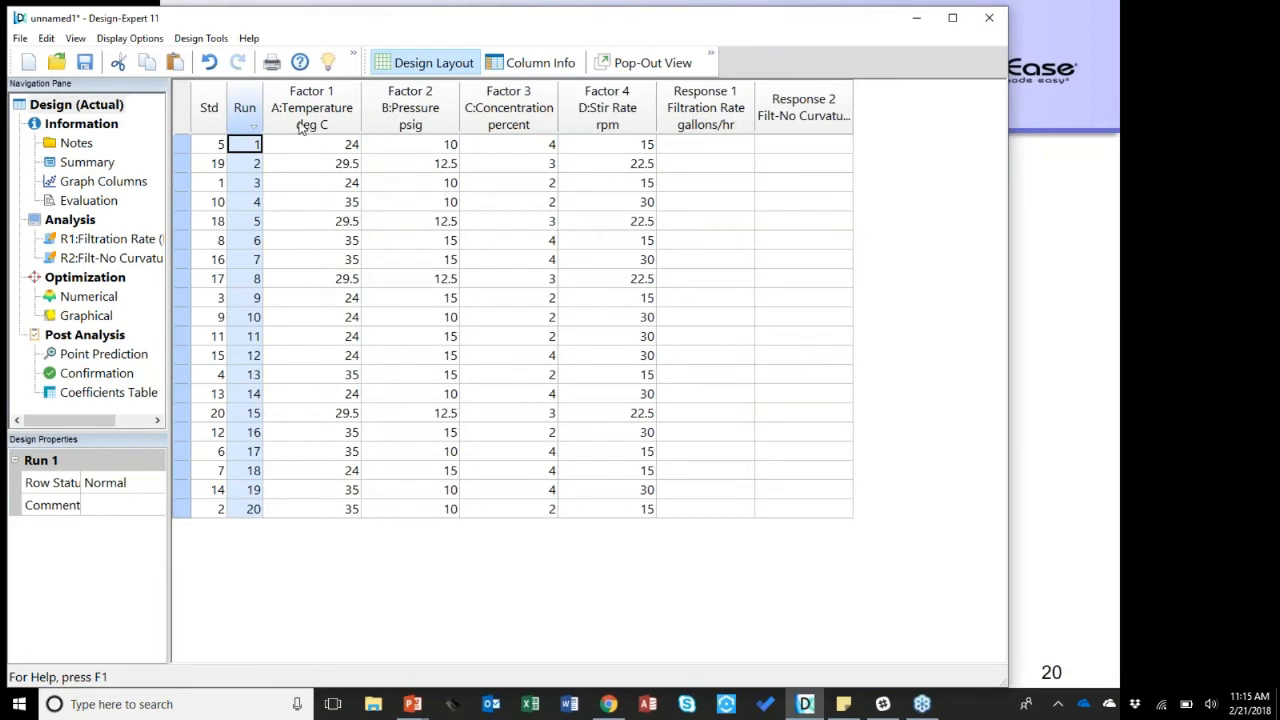
Step: Open the recent design file Filtrate-webinar v2.dxpx, discarding the changes to the unnamed design
{"action": "left_click", "coordinate": [20, 40]}
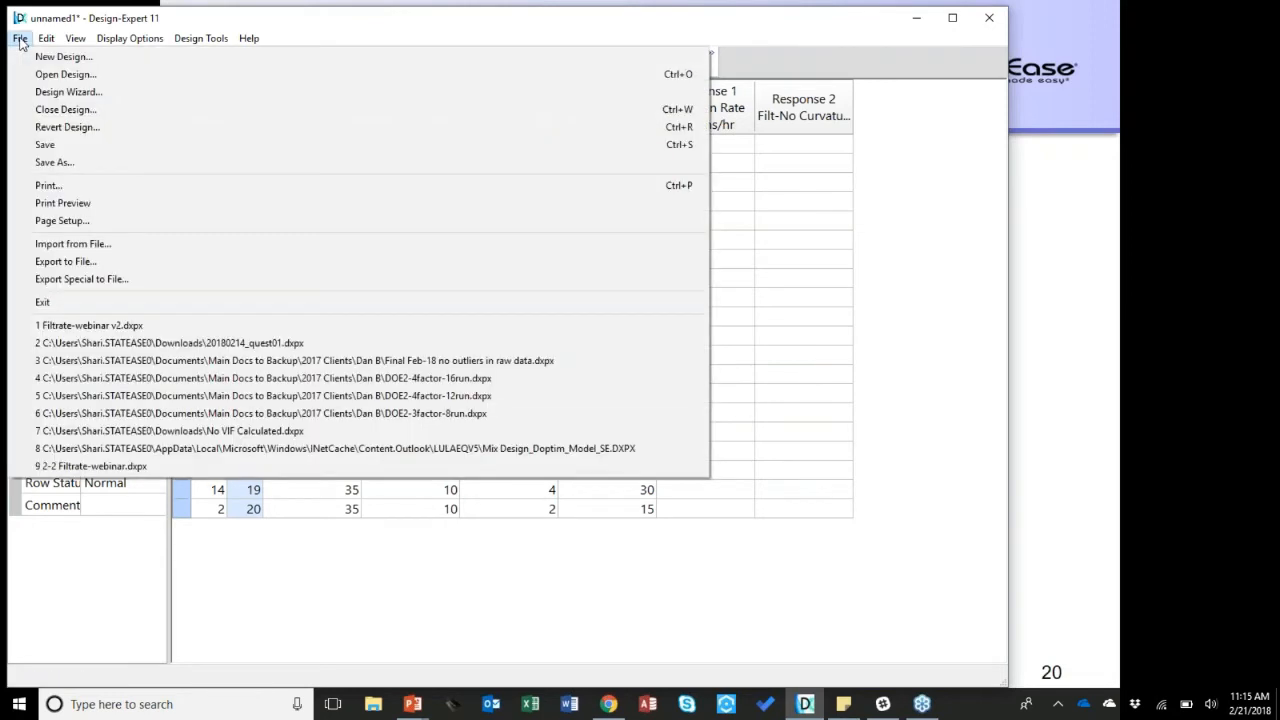
{"action": "left_click", "coordinate": [107, 331]}
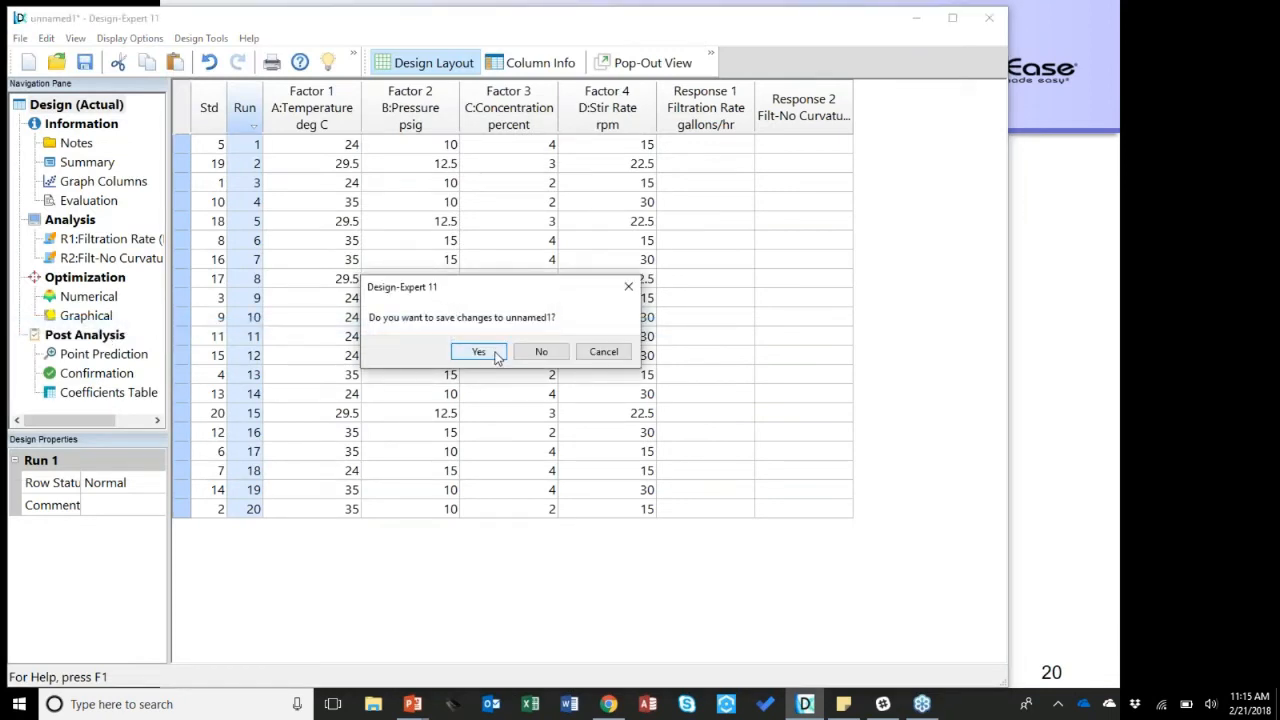
{"action": "left_click", "coordinate": [539, 354]}
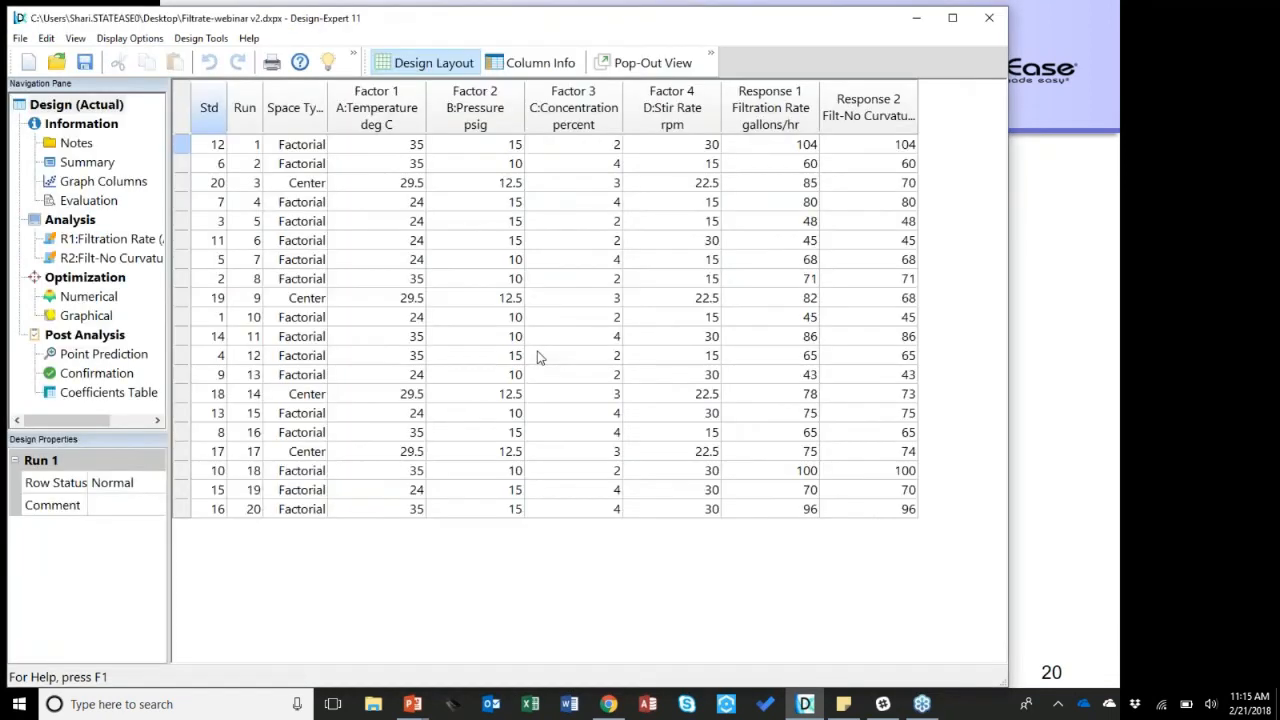
Step: Analyze the Filtration Rate response and compare its Normal, Pareto and Numeric effects views, returning to the Half-Normal plot
{"action": "left_click", "coordinate": [130, 245]}
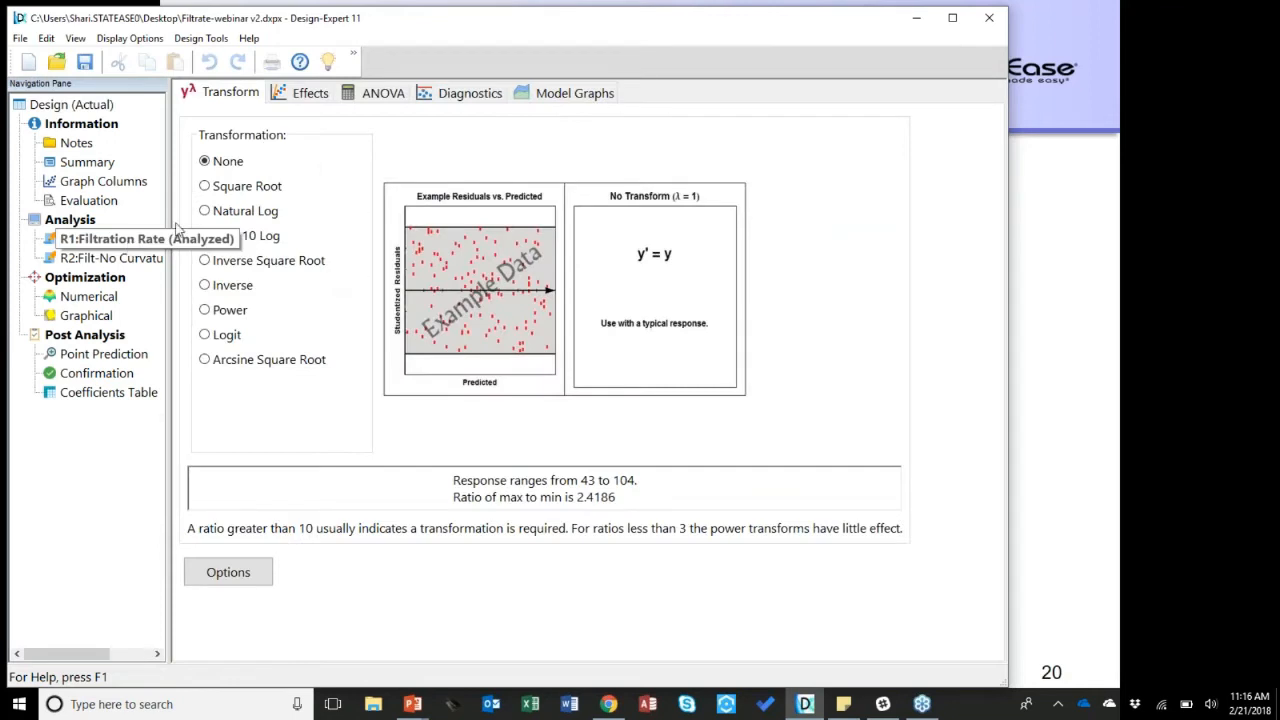
{"action": "left_click", "coordinate": [303, 94]}
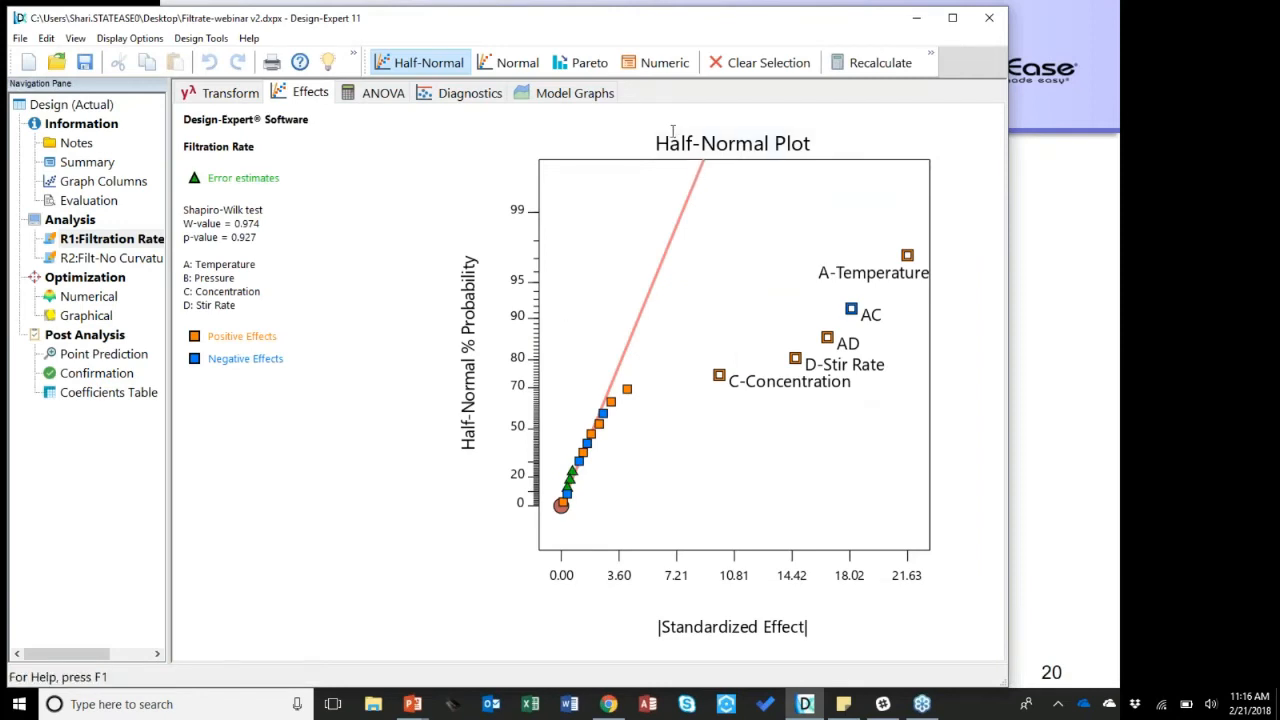
{"action": "left_click", "coordinate": [512, 68]}
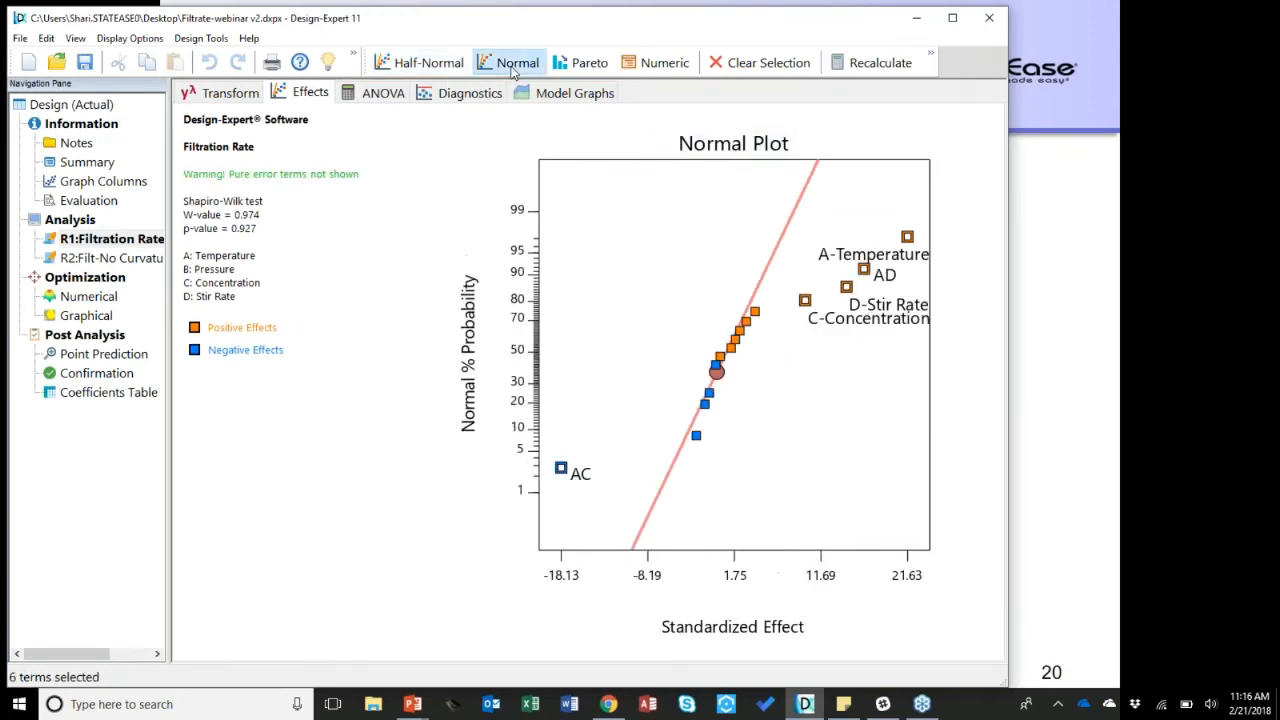
{"action": "left_click", "coordinate": [584, 63]}
{"action": "left_click", "coordinate": [652, 70]}
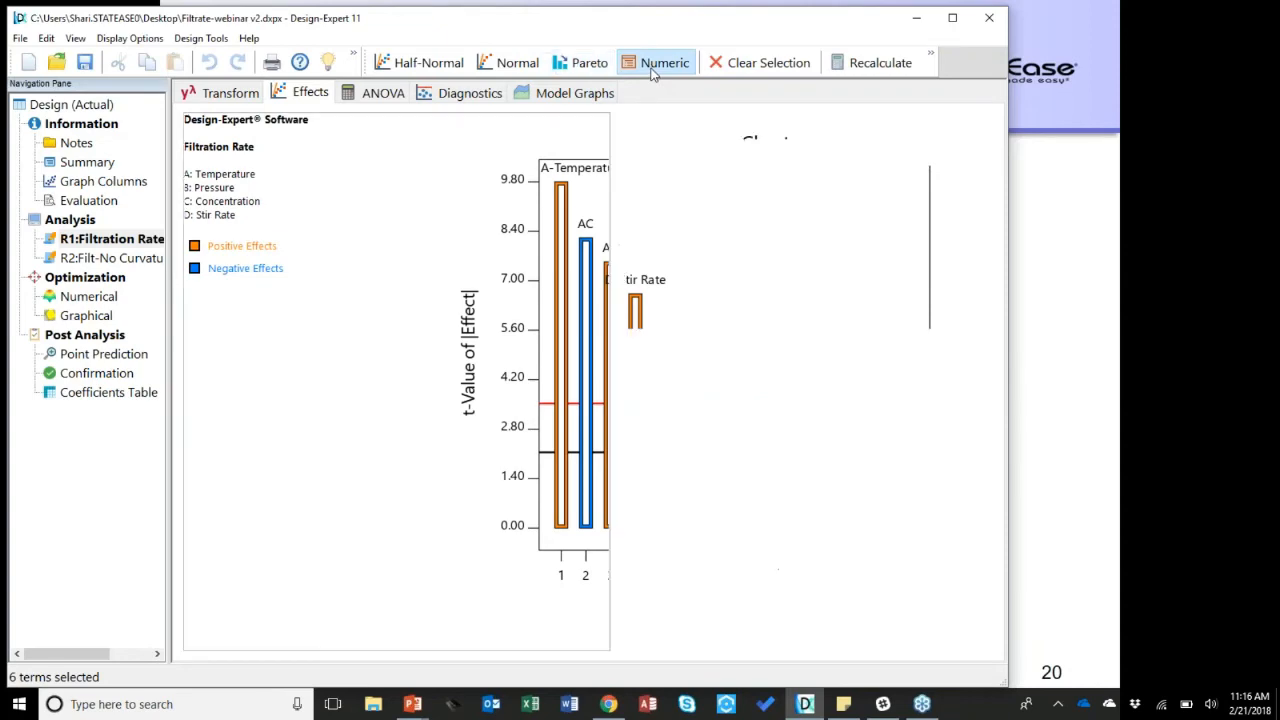
{"action": "left_click", "coordinate": [380, 68]}
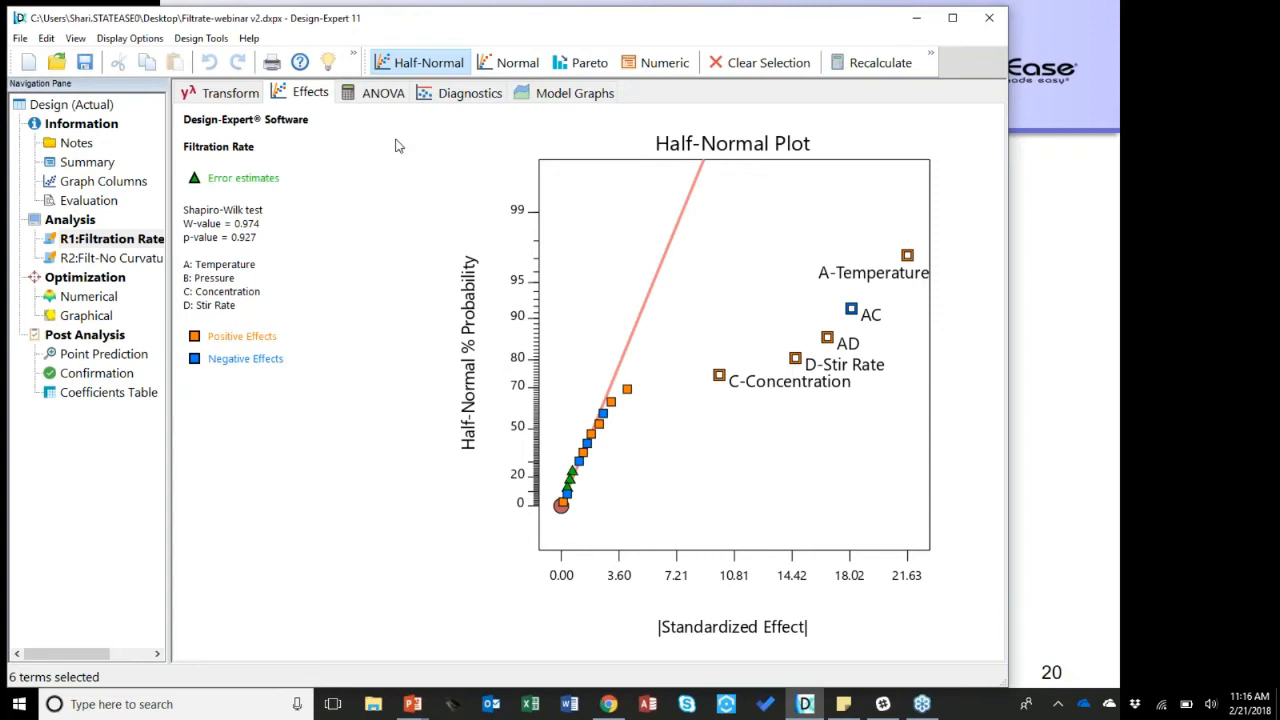
Step: Review the Filtration Rate ANOVA's curvature check and Analysis of Variance table, widening the window and the table's pane to fit
{"action": "left_click", "coordinate": [384, 94]}
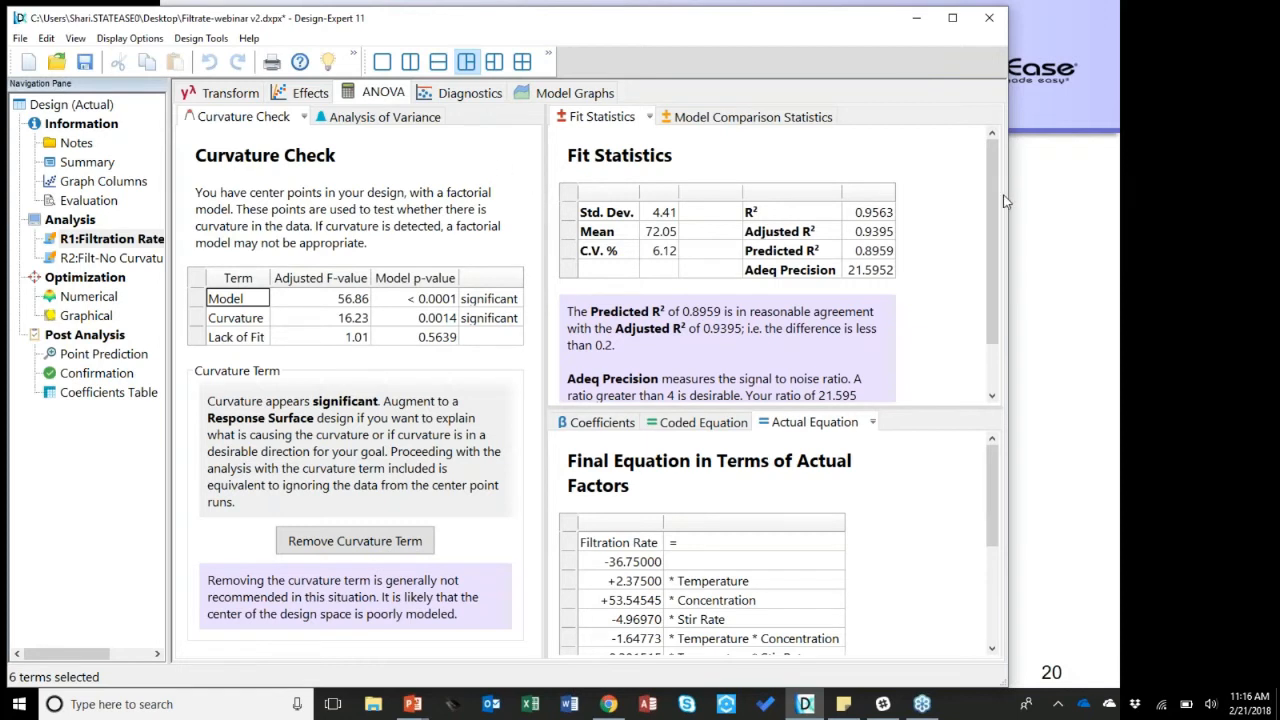
{"action": "left_click_drag", "start_coordinate": [1010, 203], "coordinate": [1058, 227]}
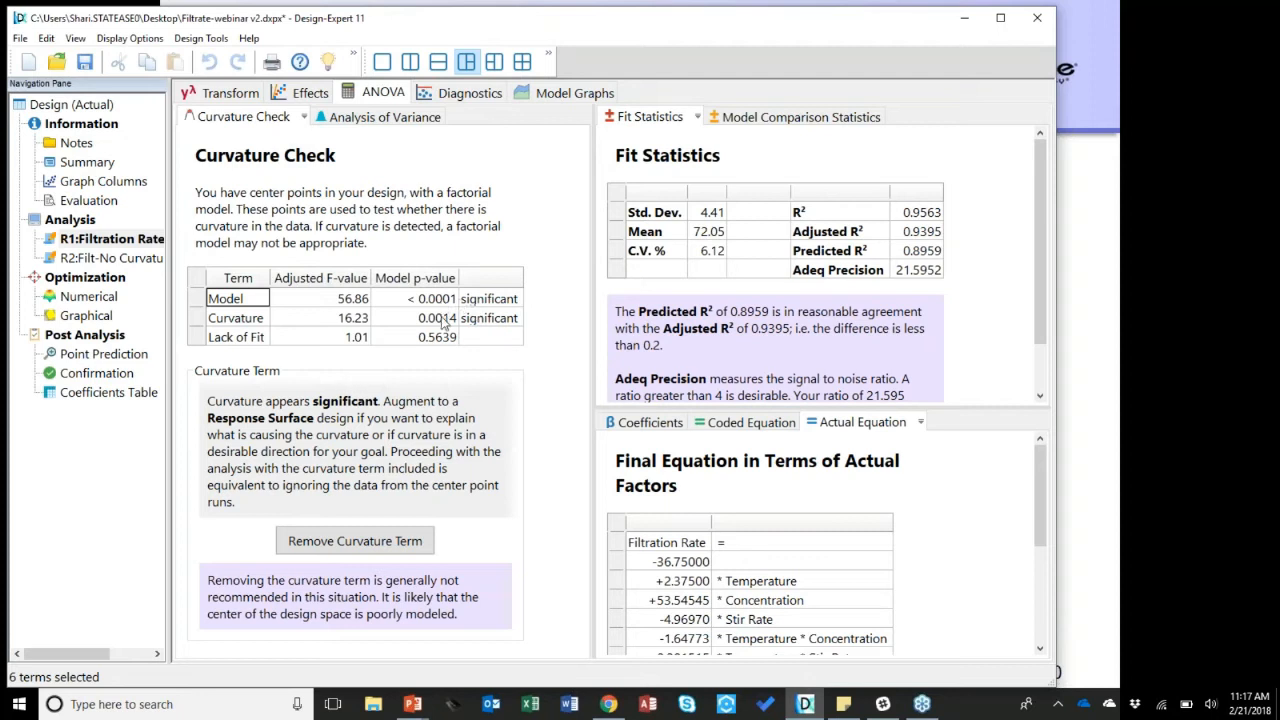
{"action": "left_click", "coordinate": [360, 120]}
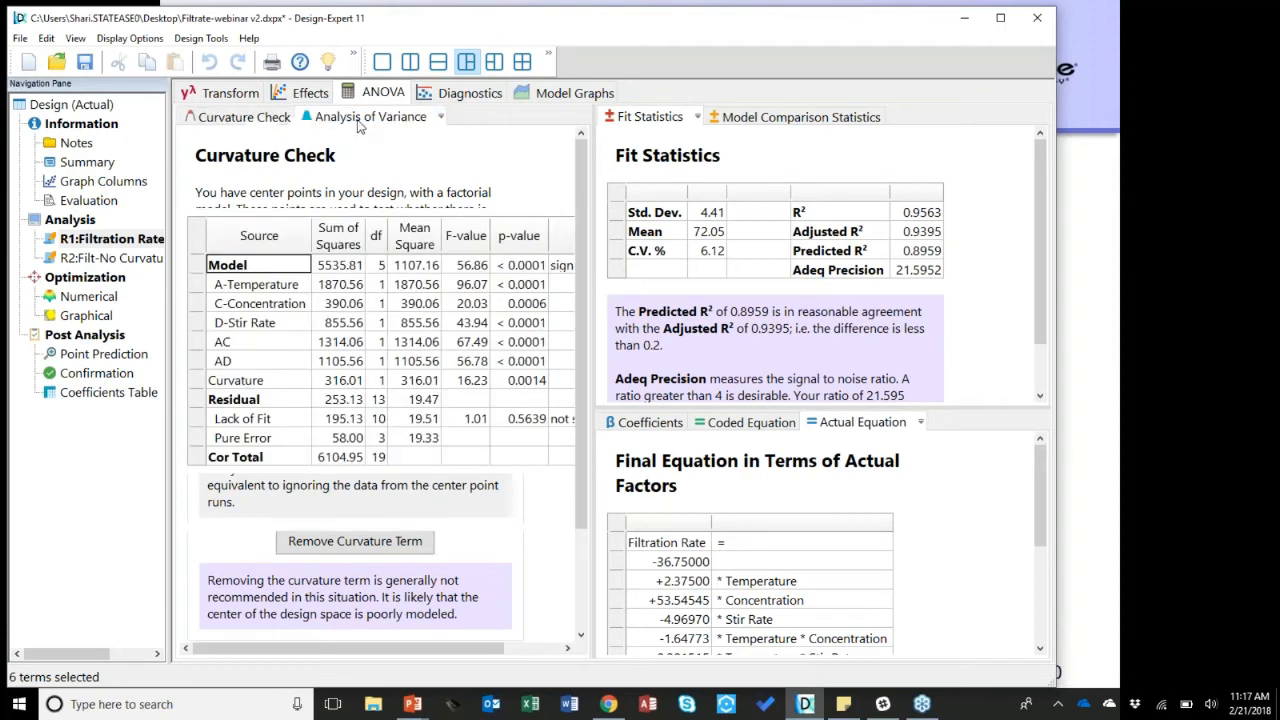
{"action": "left_click_drag", "start_coordinate": [591, 340], "coordinate": [664, 356]}
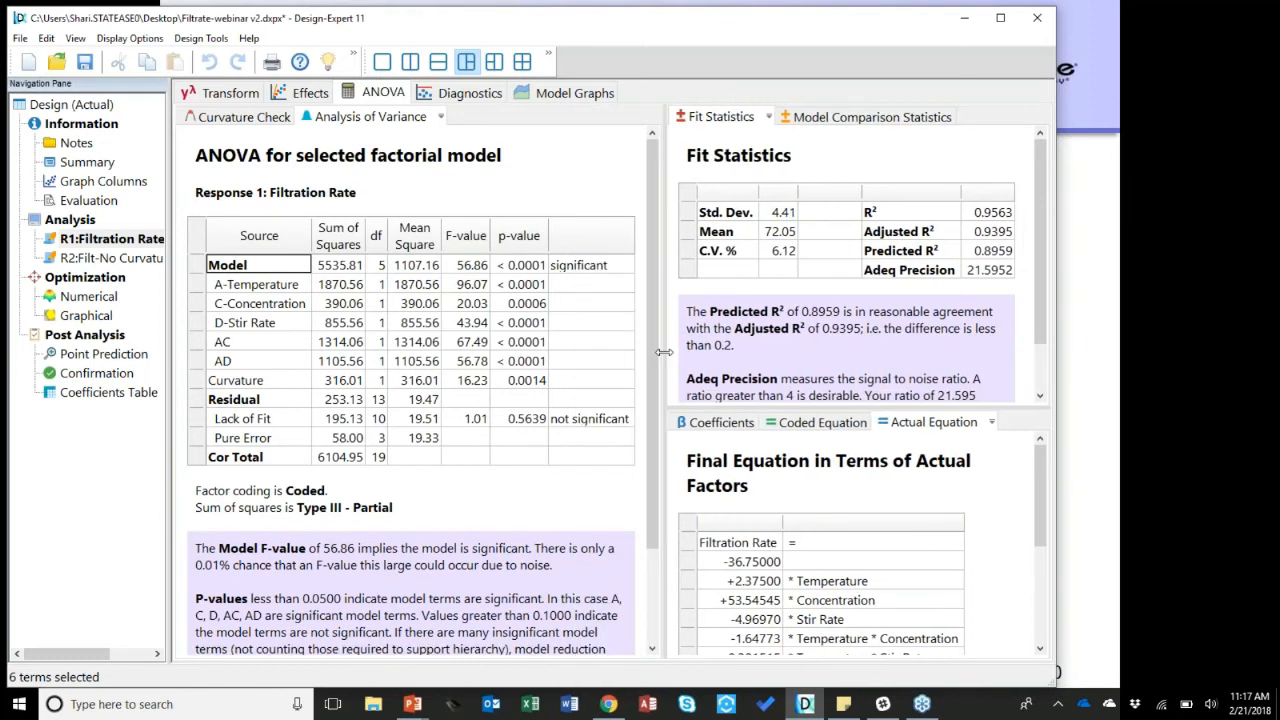
Step: Examine the Curvature row and the Lack of Fit p-value in the Filtration Rate ANOVA table, and narrow the table's pane slightly
{"action": "left_click", "coordinate": [236, 383]}
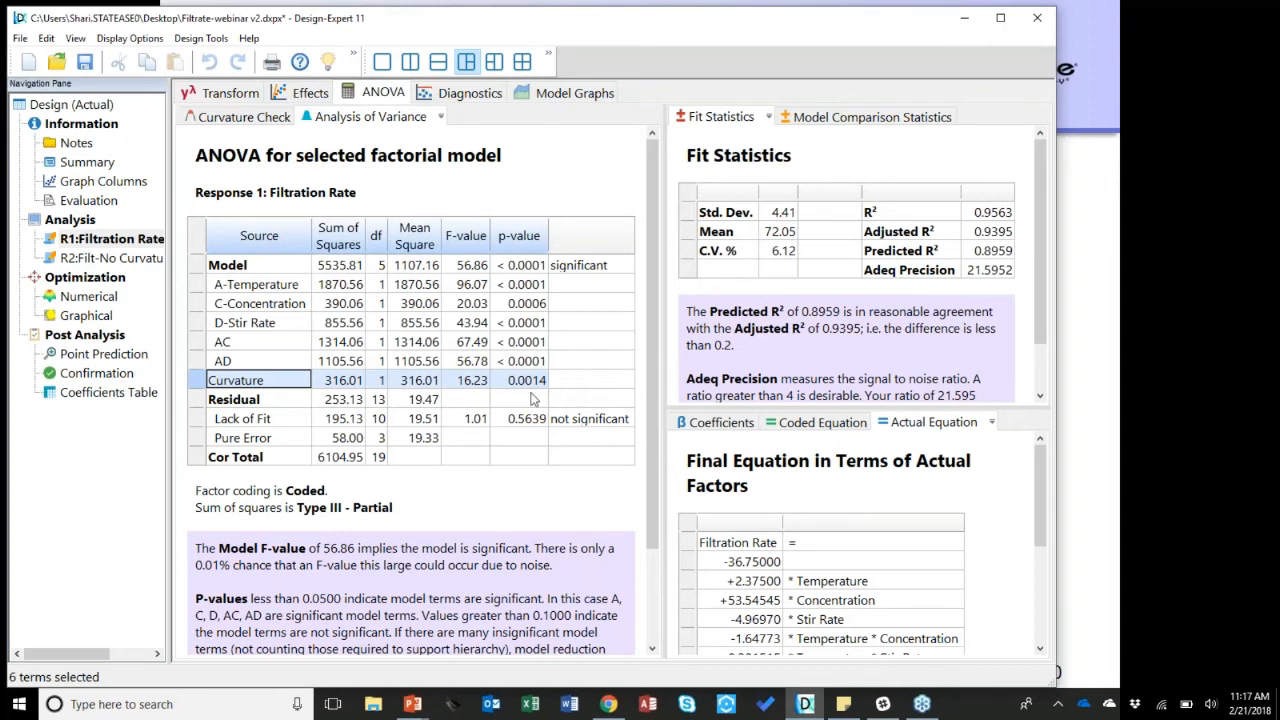
{"action": "left_click", "coordinate": [527, 425]}
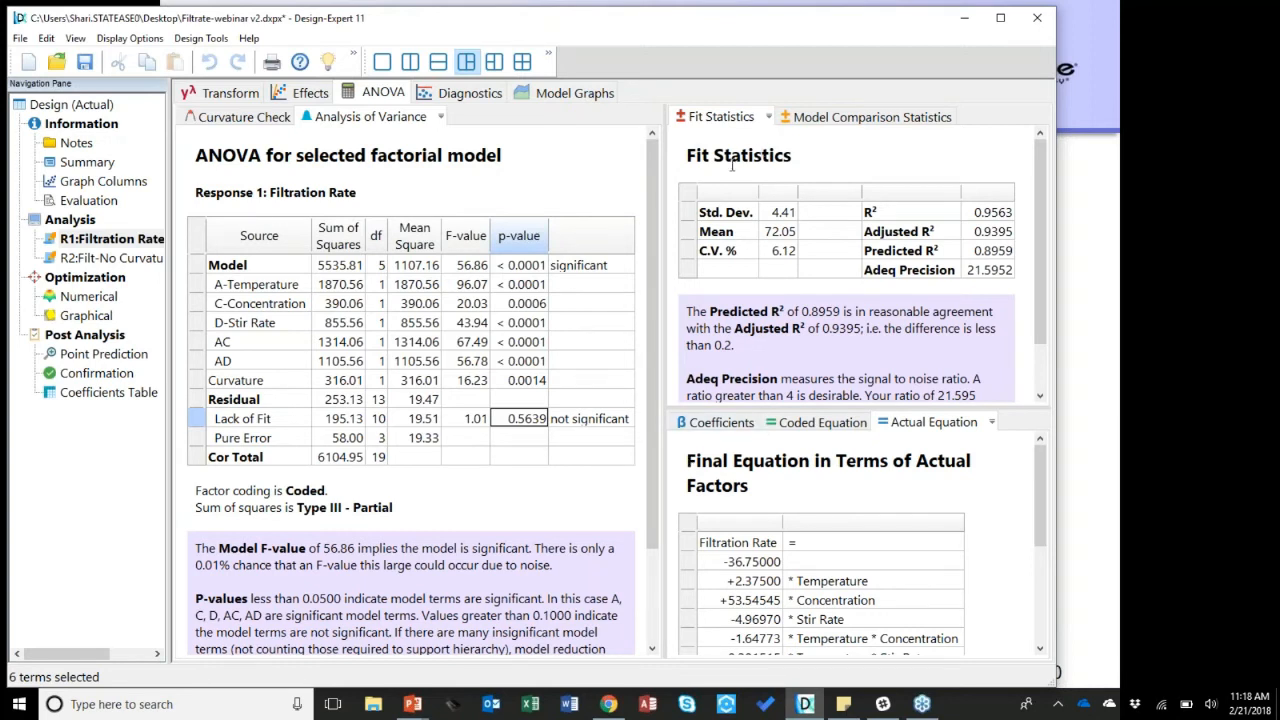
{"action": "left_click_drag", "start_coordinate": [664, 178], "coordinate": [633, 171]}
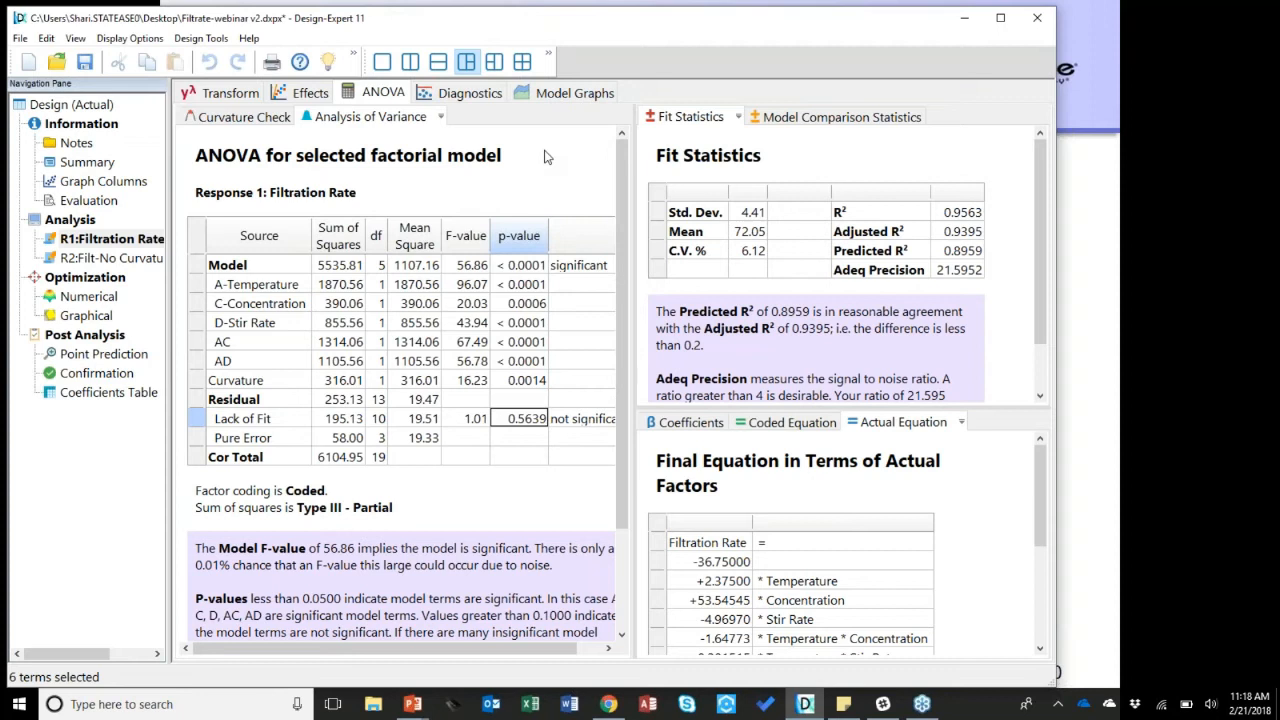
Step: Show the Filtration Rate diagnostics and resize the four graph panes, enlarging the Normal Plot
{"action": "left_click", "coordinate": [466, 93]}
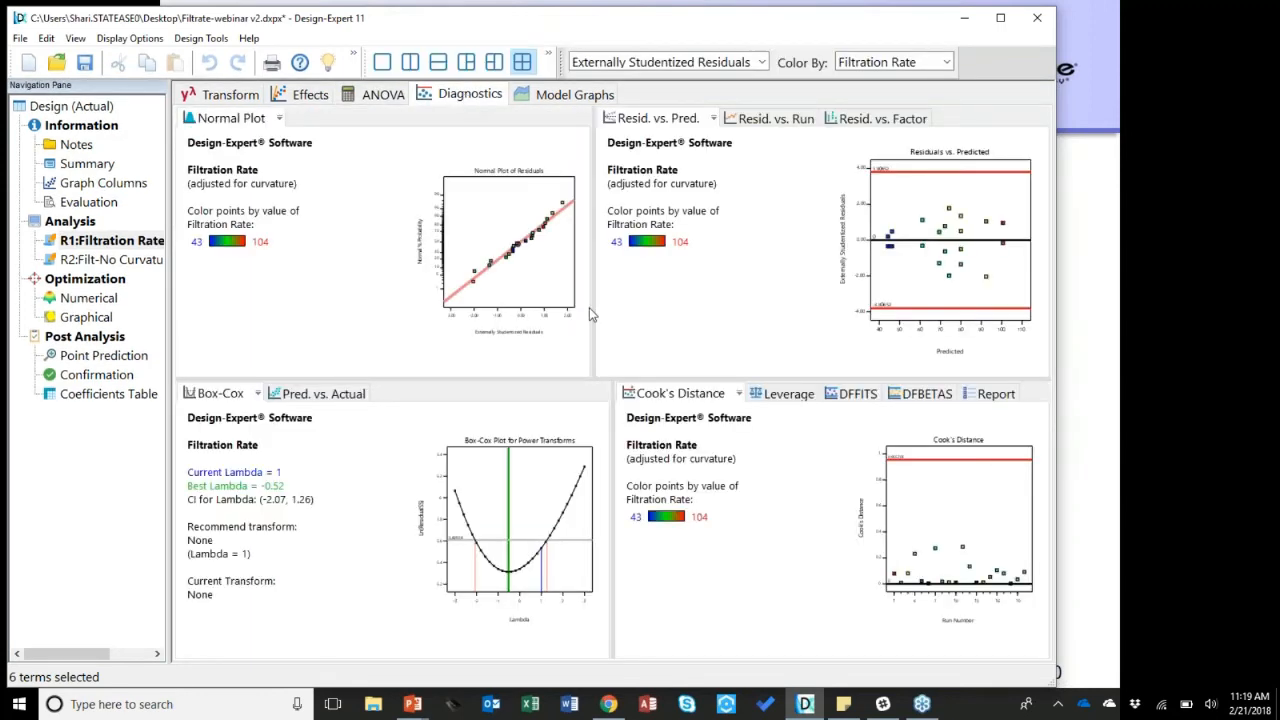
{"action": "mouse_move", "coordinate": [596, 320]}
{"action": "left_mouse_down"}
{"action": "mouse_move", "coordinate": [625, 328]}
{"action": "mouse_move", "coordinate": [611, 334]}
{"action": "left_mouse_up"}
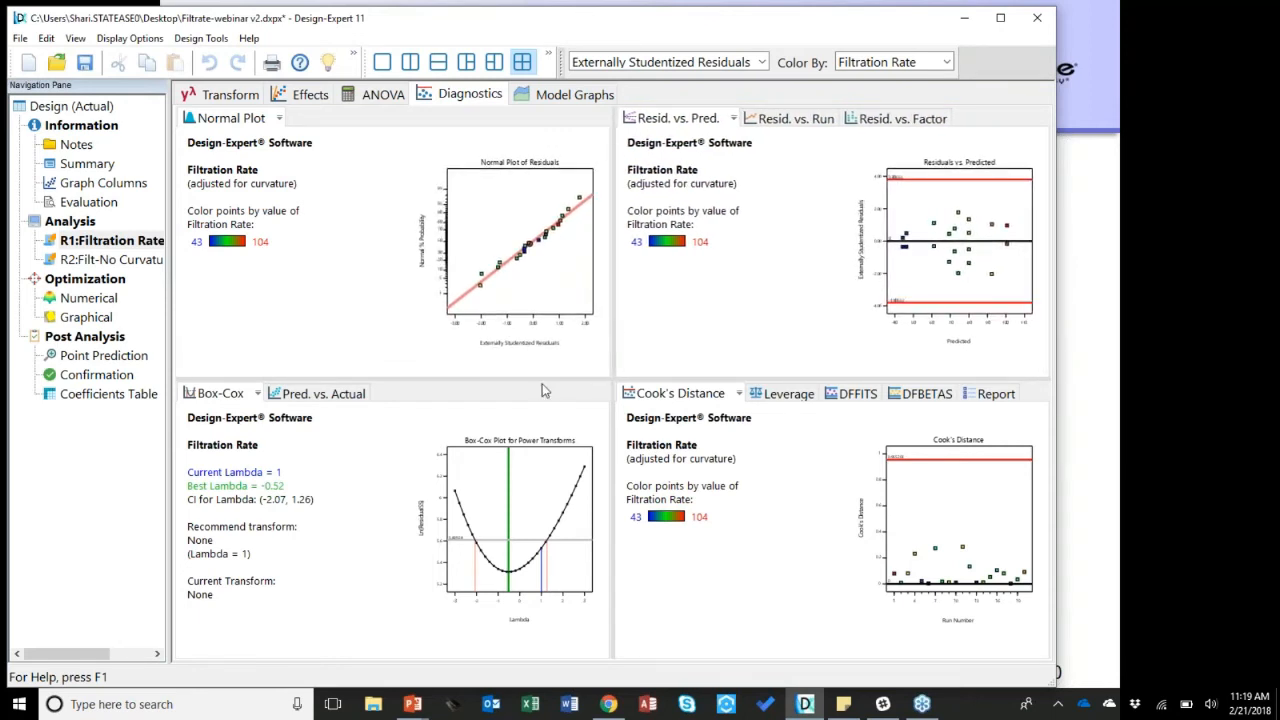
{"action": "left_click_drag", "start_coordinate": [540, 383], "coordinate": [537, 390]}
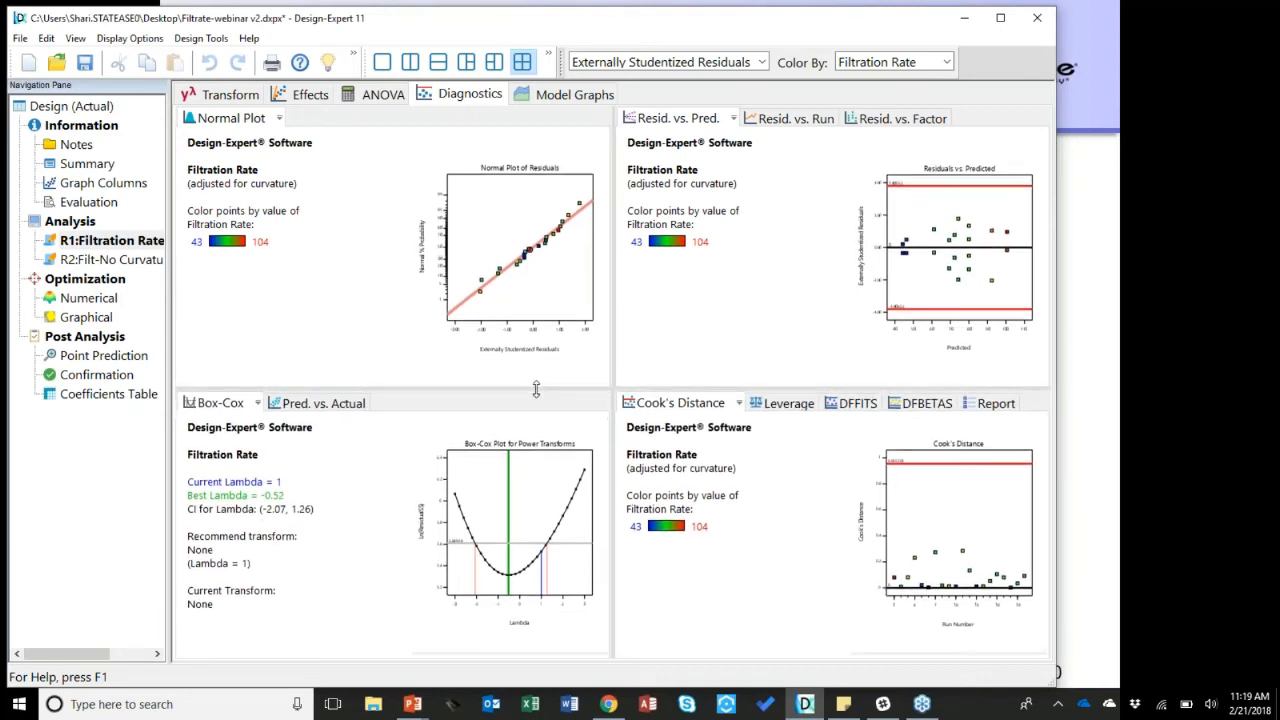
Step: Move the Resid. vs. Run graph into the pane with Cook's Distance and place it ahead of Cook's Distance
{"action": "left_click", "coordinate": [796, 119]}
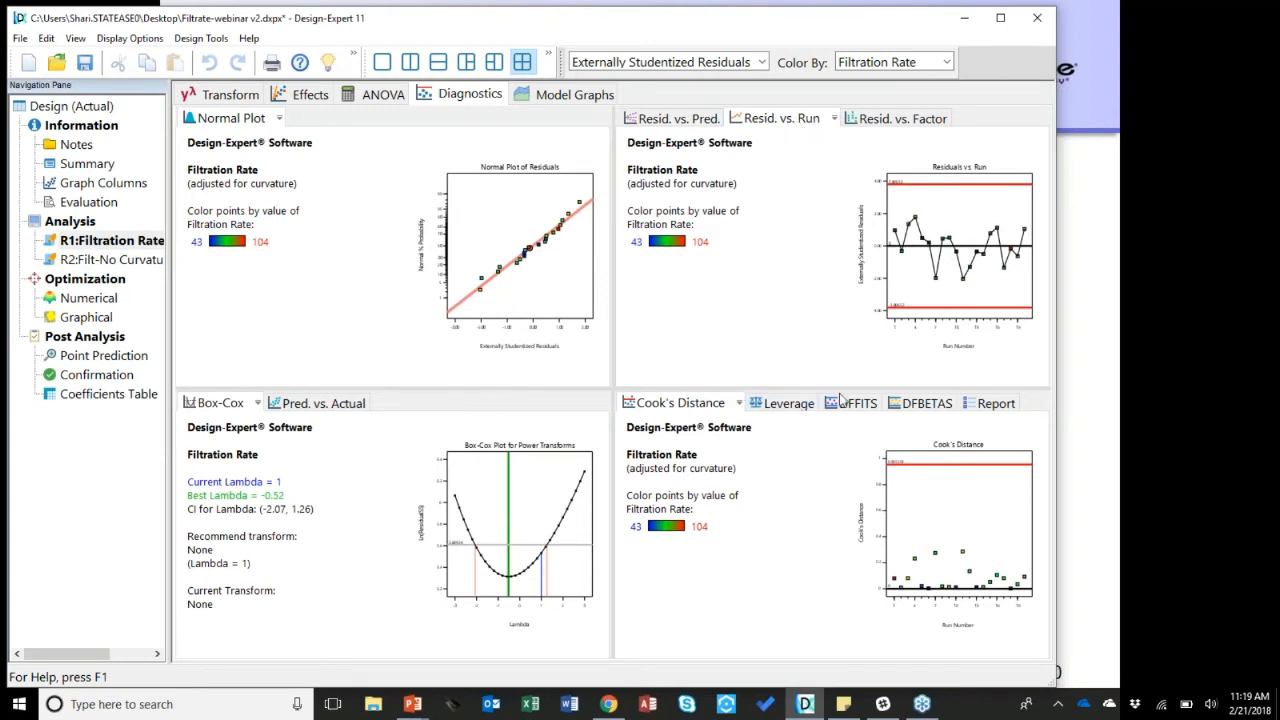
{"action": "left_click", "coordinate": [766, 119]}
{"action": "left_click_drag", "start_coordinate": [766, 323], "coordinate": [748, 403]}
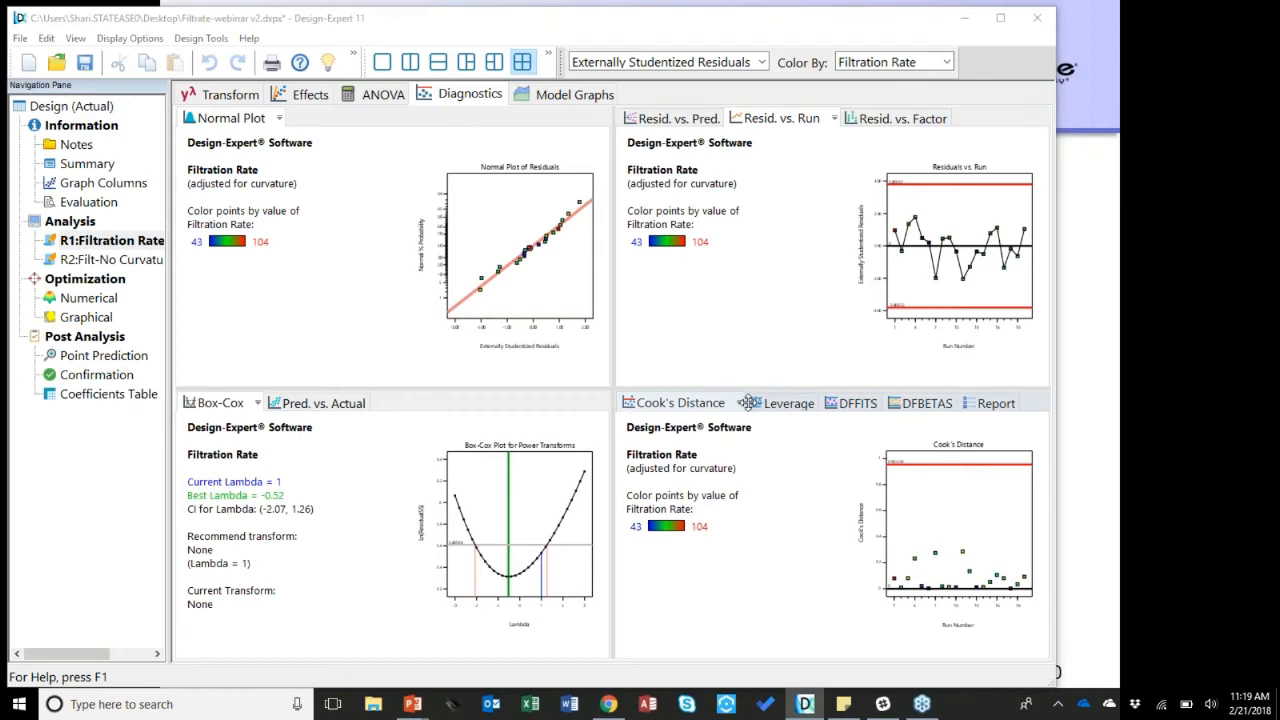
{"action": "left_click_drag", "start_coordinate": [748, 403], "coordinate": [750, 403]}
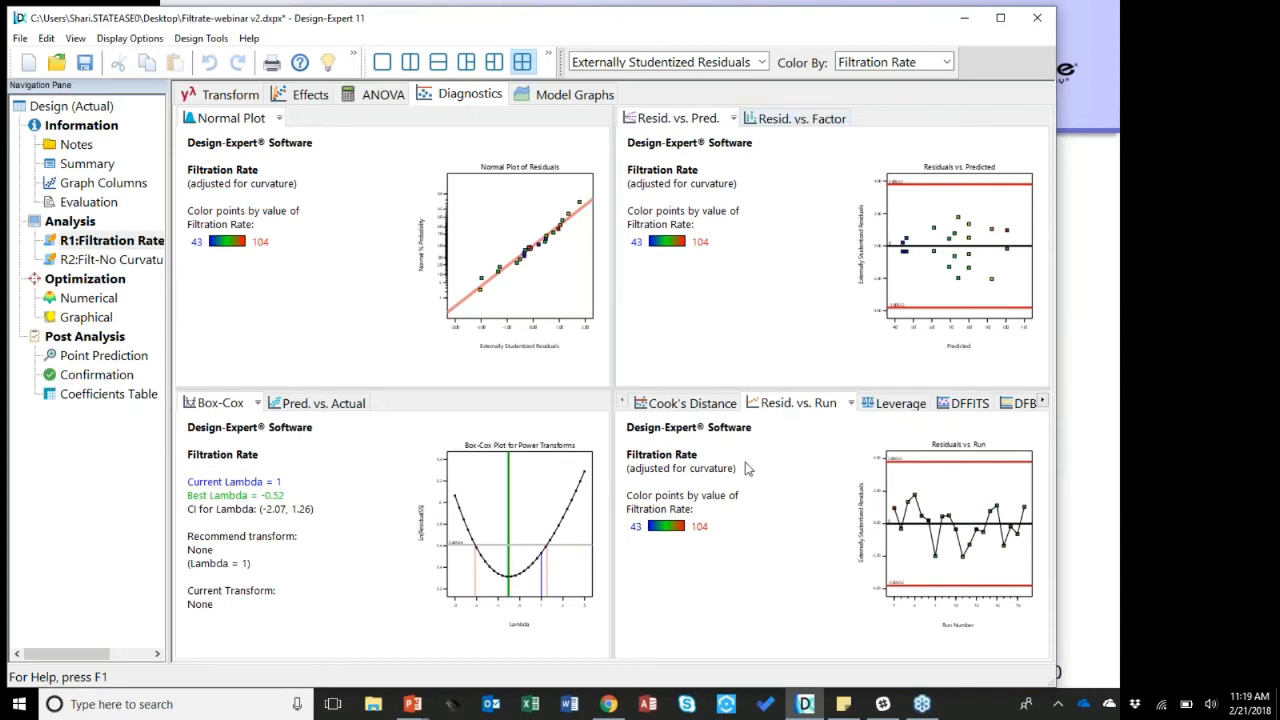
{"action": "left_click_drag", "start_coordinate": [766, 405], "coordinate": [694, 408]}
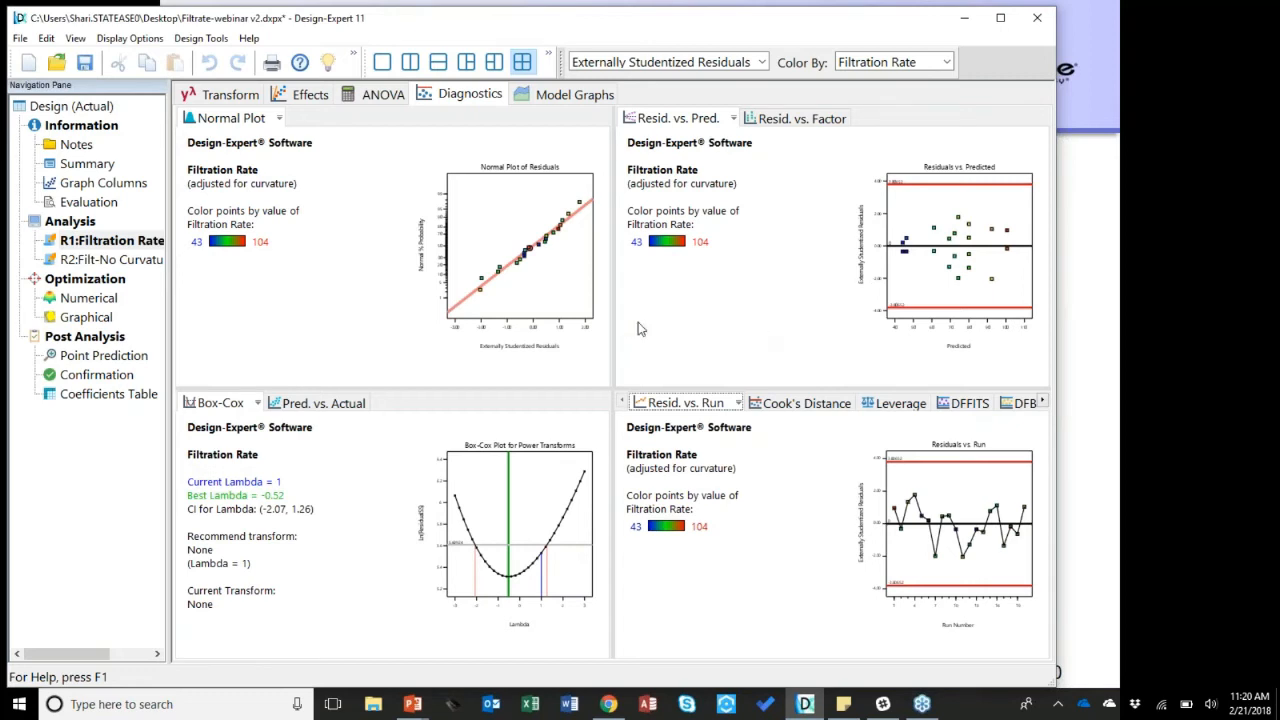
Step: Compare the two-pane and single-pane diagnostics layouts, restore the four-pane layout, and check the available Color By options
{"action": "left_click", "coordinate": [411, 64]}
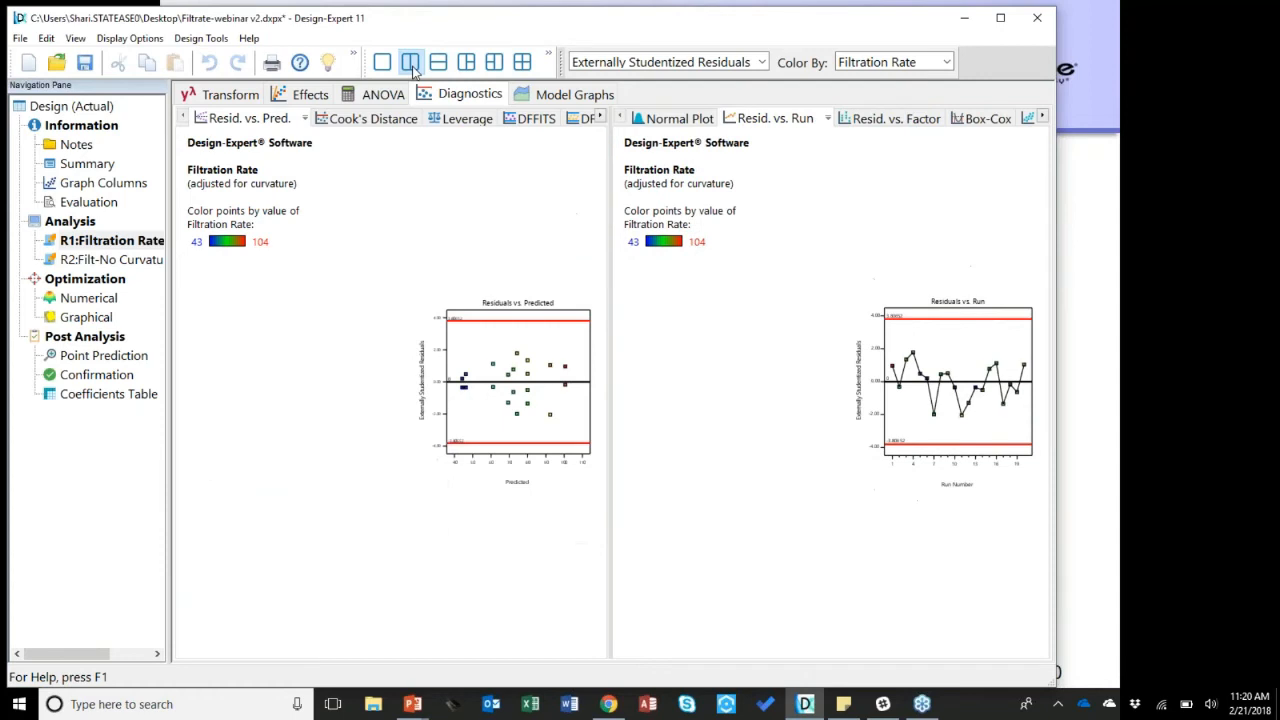
{"action": "left_click", "coordinate": [382, 63]}
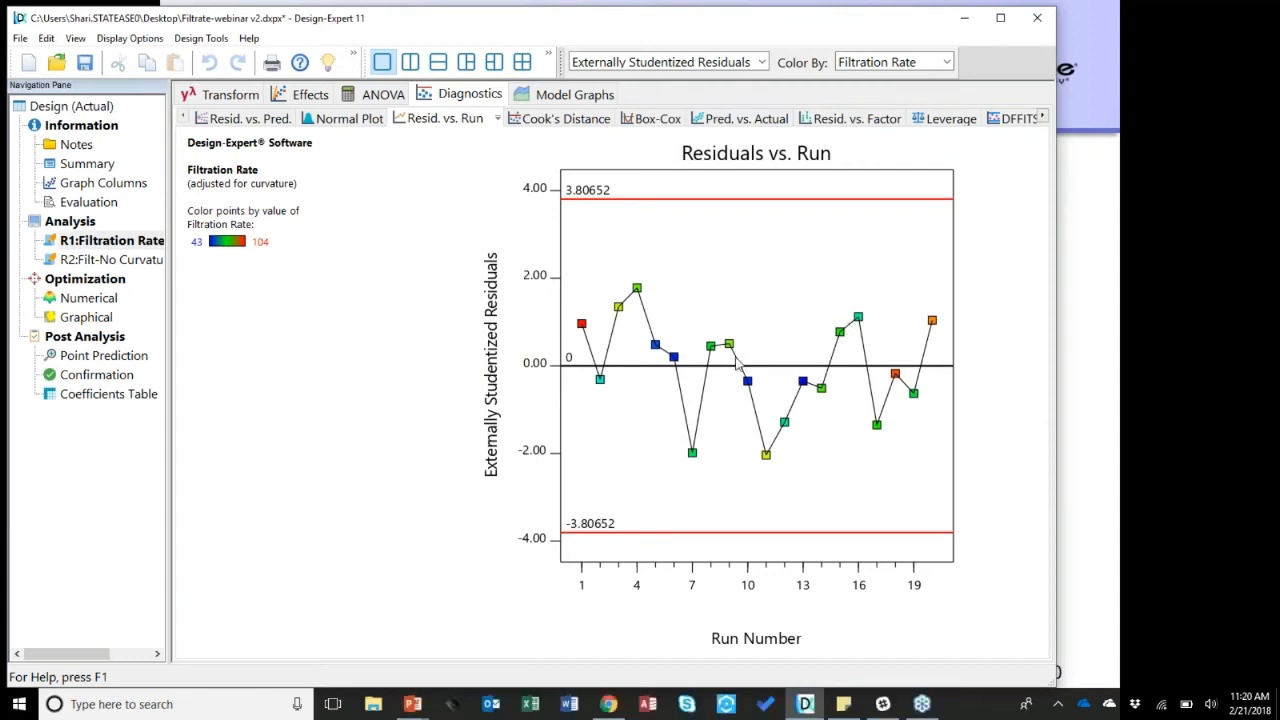
{"action": "left_click", "coordinate": [522, 62]}
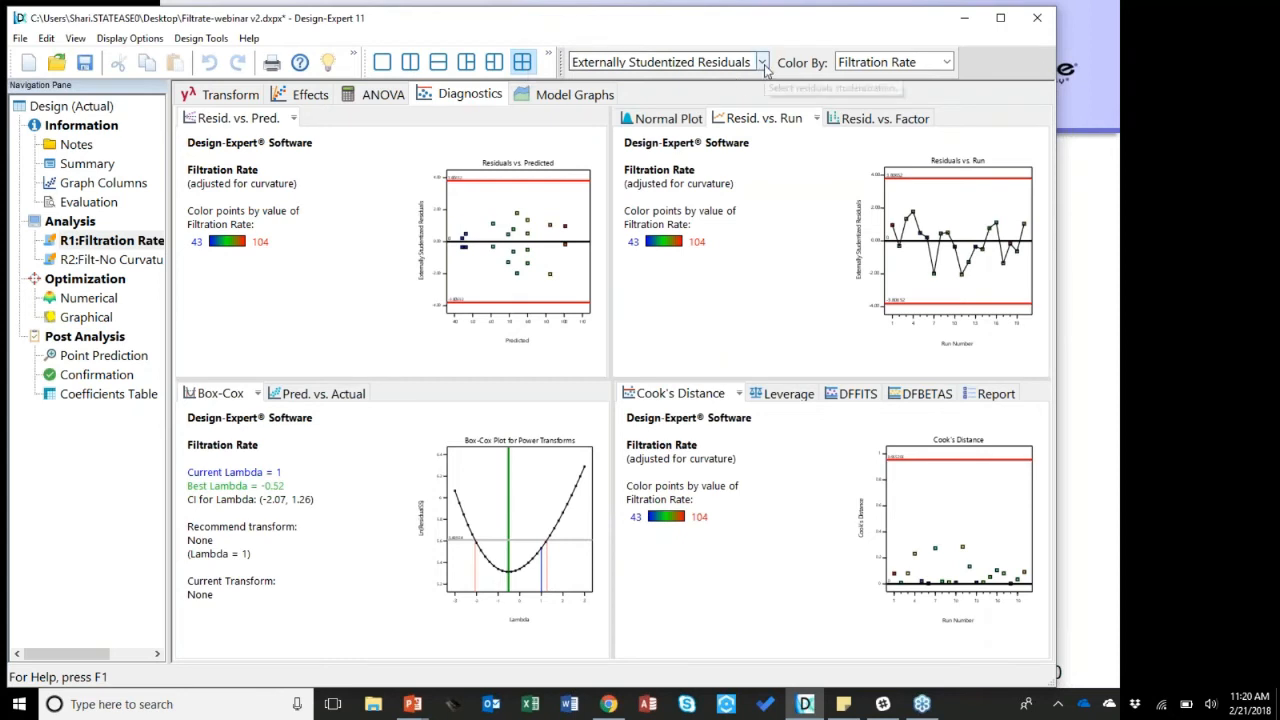
{"action": "left_click", "coordinate": [945, 63]}
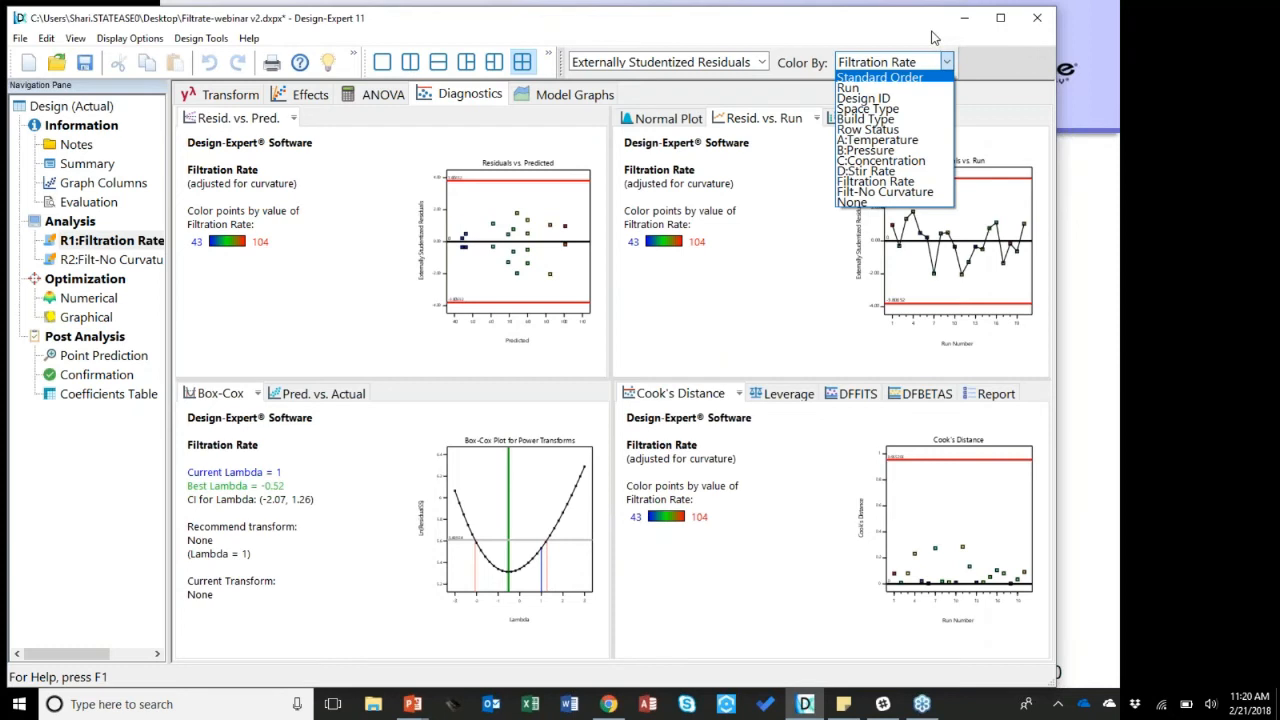
{"action": "left_click", "coordinate": [935, 38]}
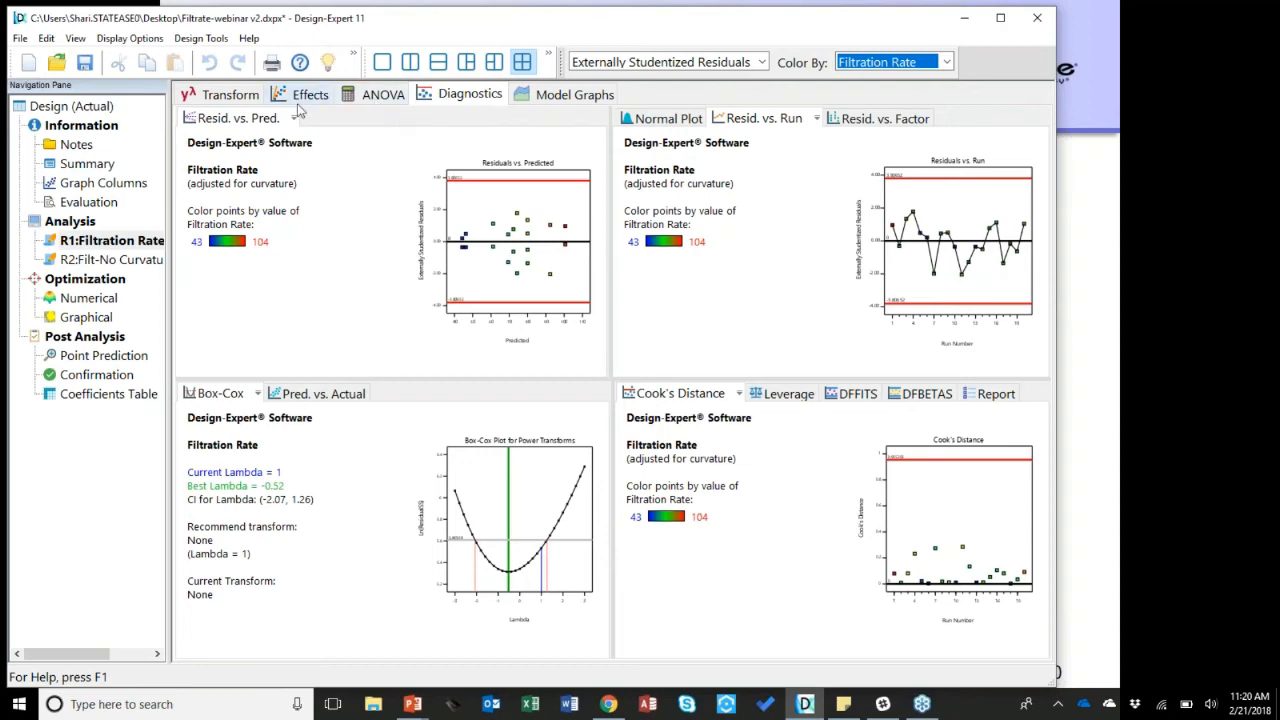
Step: Review the curvature check for Filtration Rate and compare it with the effects plot and curvature check for Filt-No Curvature
{"action": "left_click", "coordinate": [370, 100]}
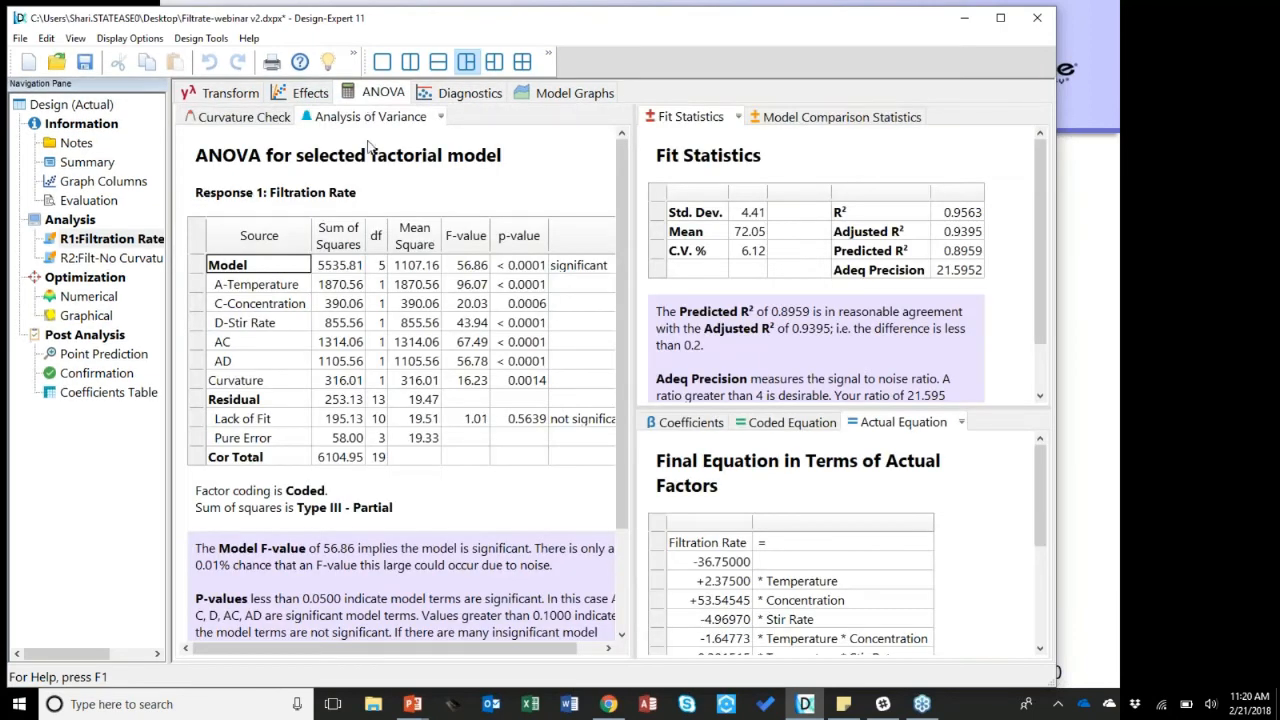
{"action": "left_click", "coordinate": [254, 120]}
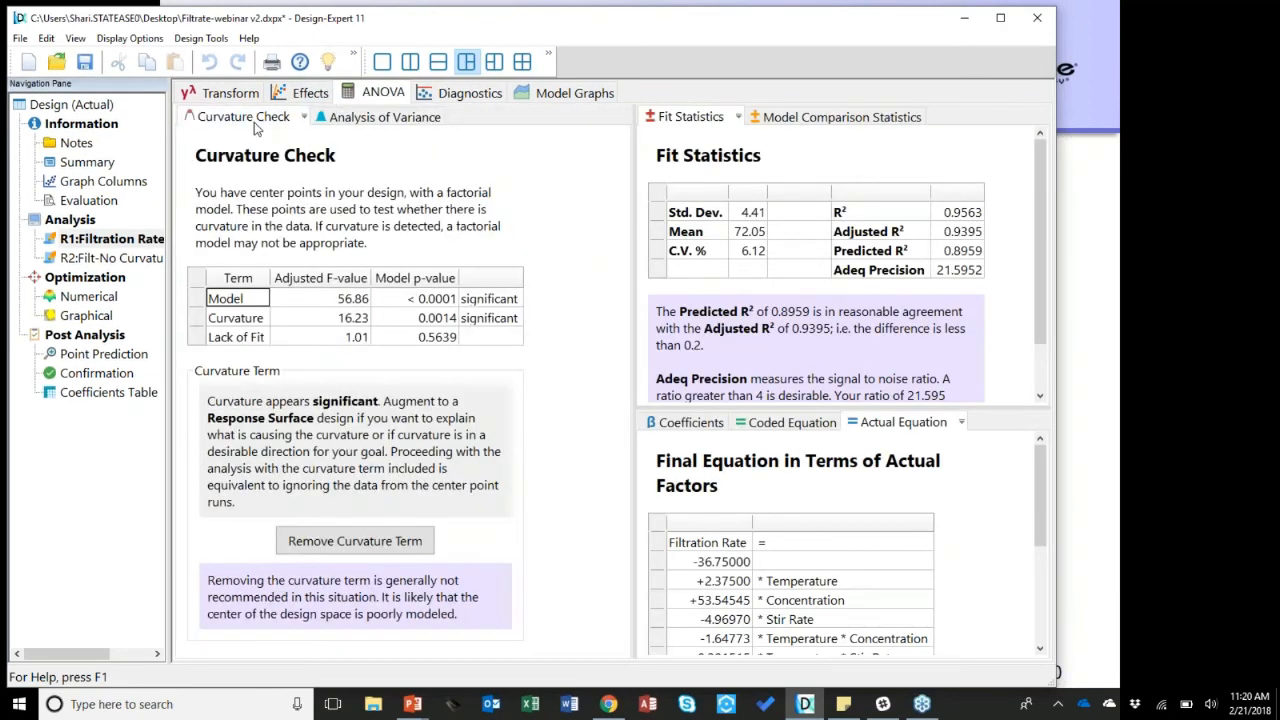
{"action": "left_click", "coordinate": [108, 258]}
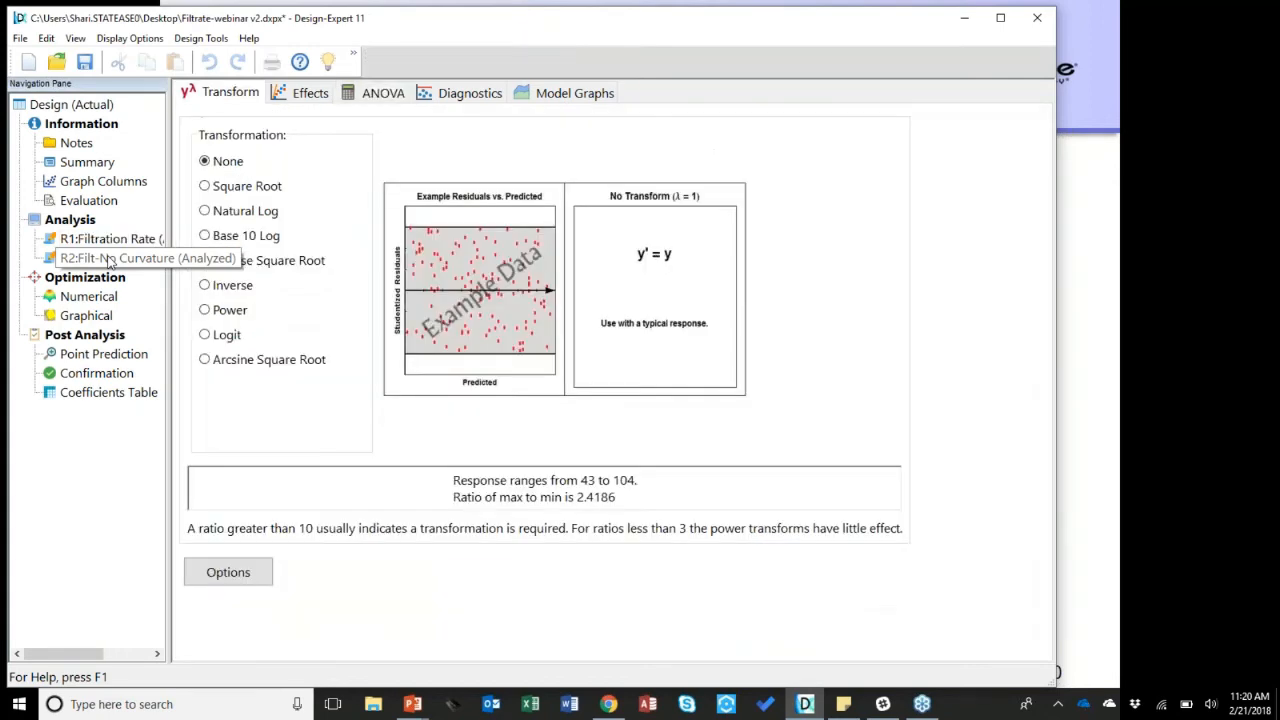
{"action": "left_click", "coordinate": [302, 93]}
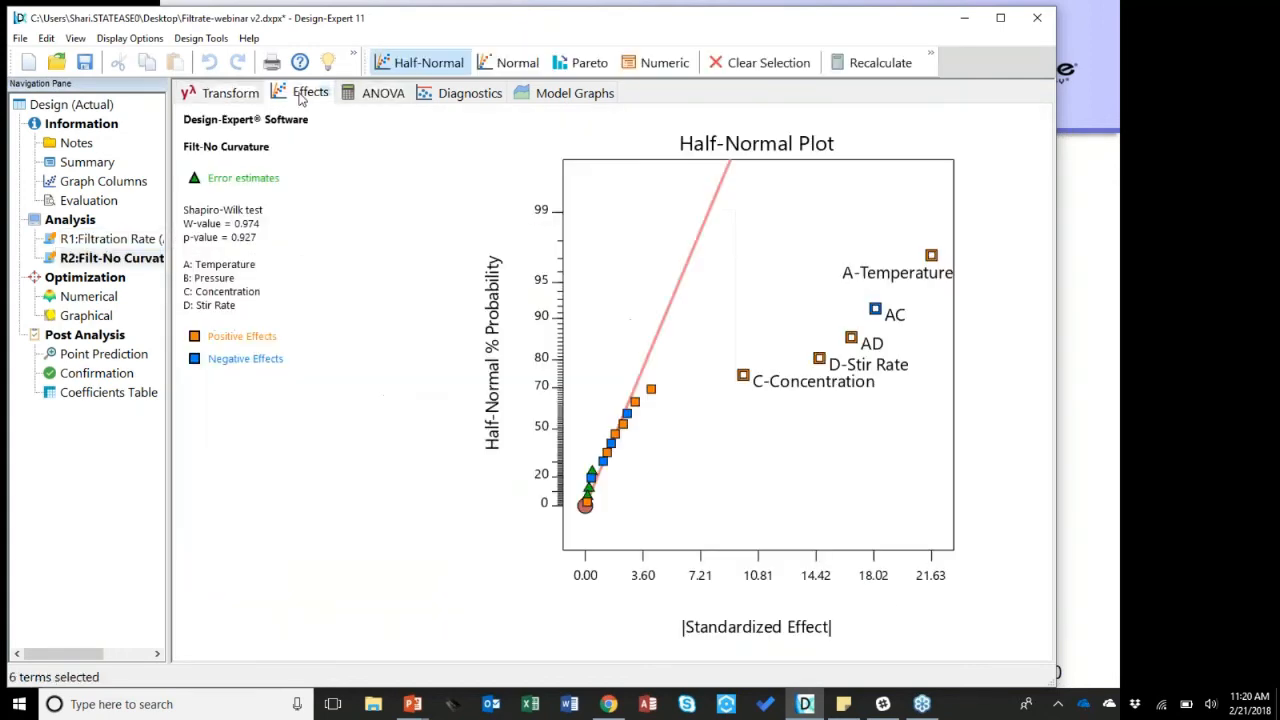
{"action": "left_click", "coordinate": [386, 97]}
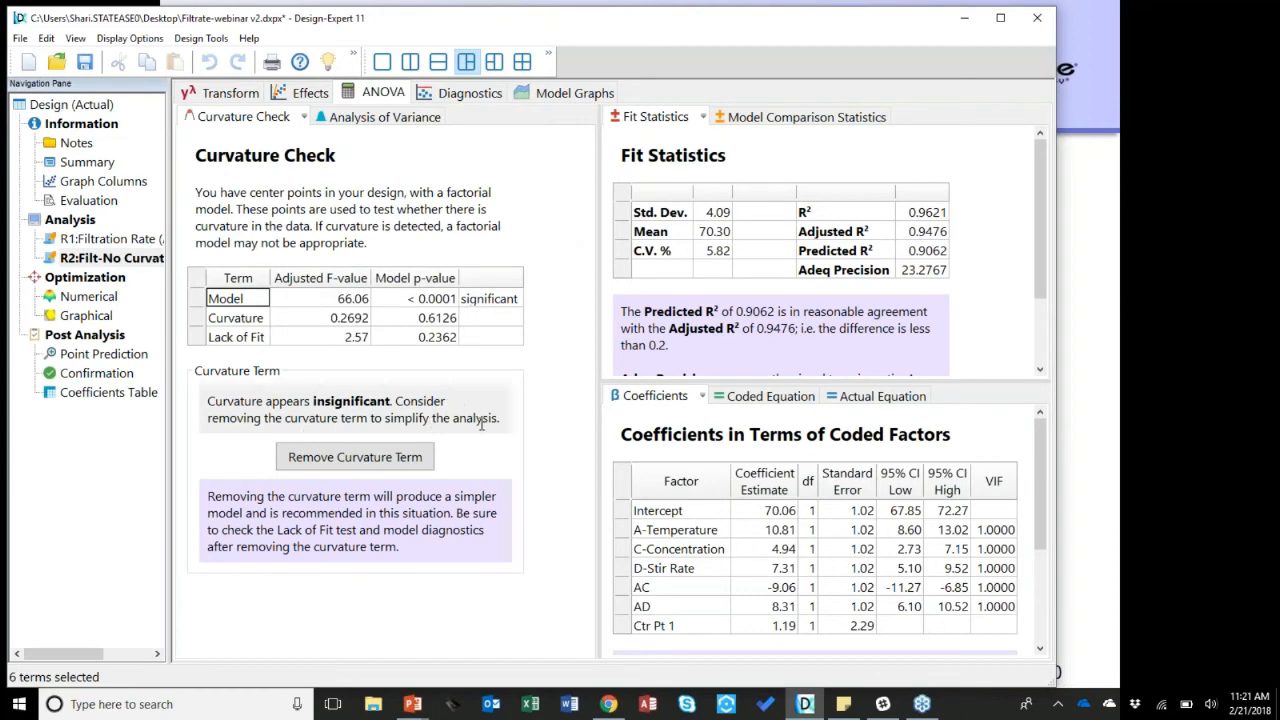
Step: Remove the curvature term from the Filt-No Curvature model and widen the Analysis of Variance pane to fit its table
{"action": "left_click", "coordinate": [355, 457]}
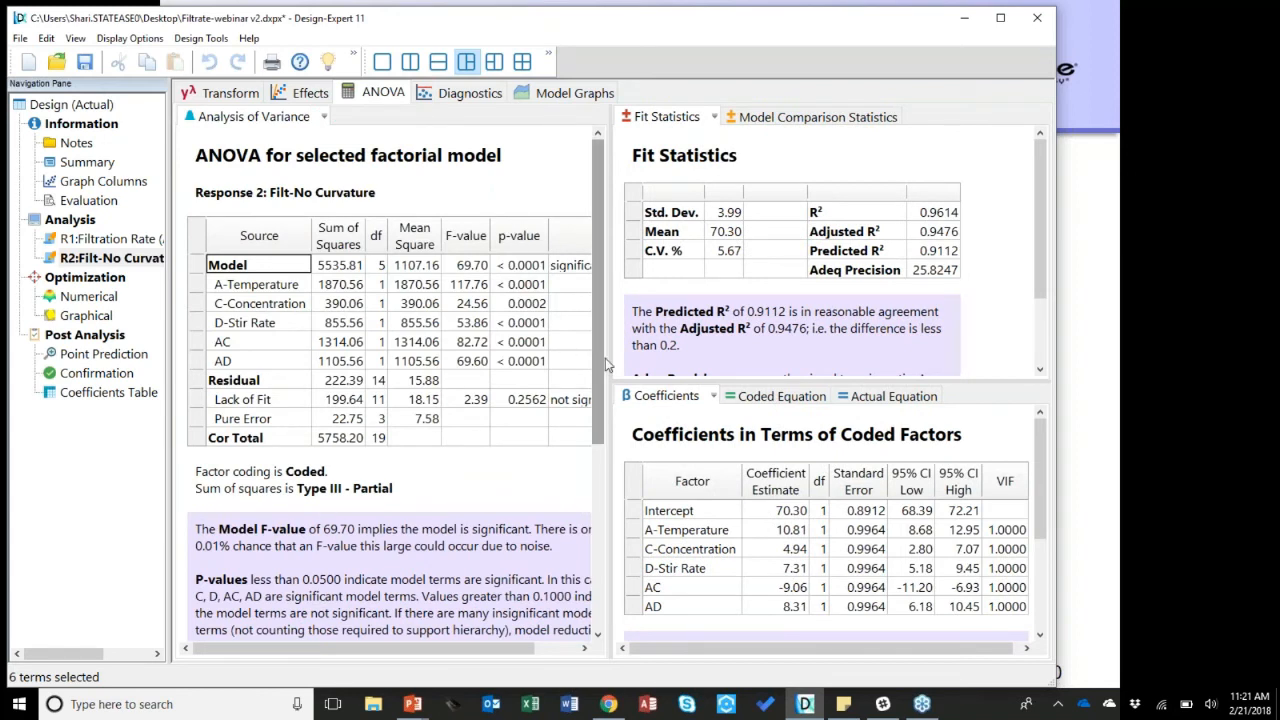
{"action": "left_click_drag", "start_coordinate": [610, 366], "coordinate": [662, 372]}
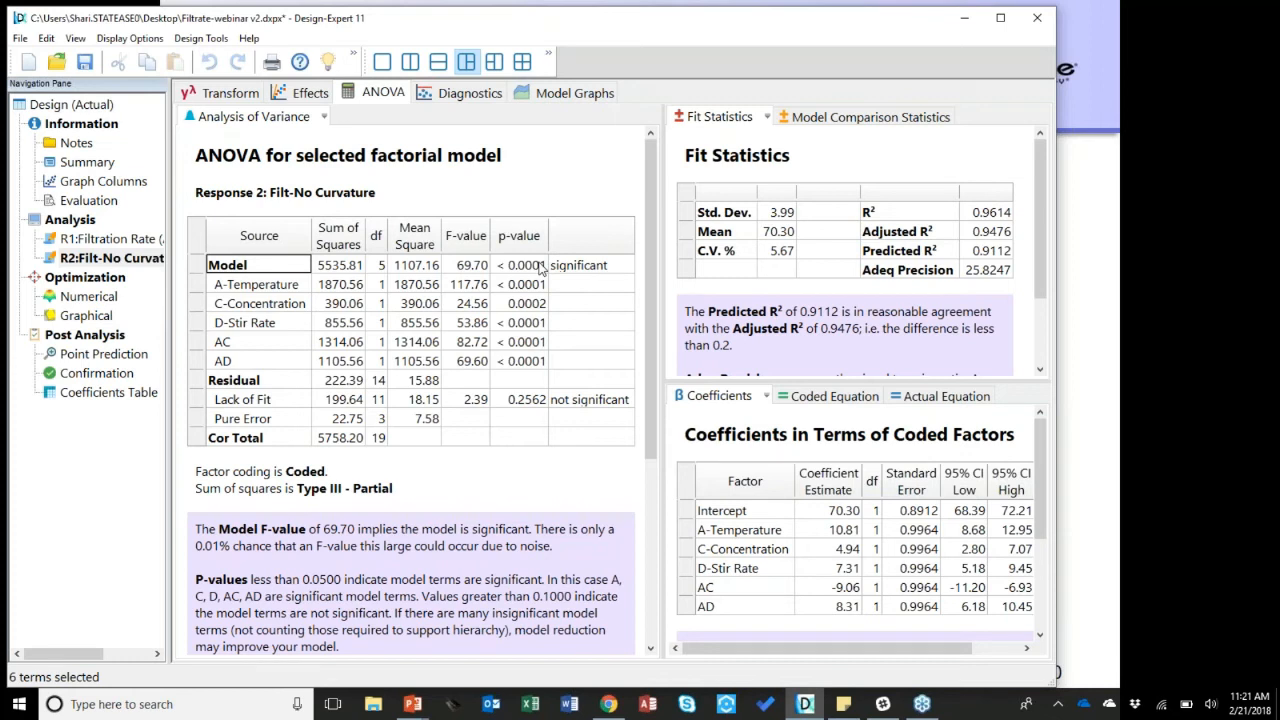
Step: Review the Filt-No Curvature diagnostics, and view its model as Interaction, Contour and 3D Surface graphs
{"action": "left_click", "coordinate": [467, 96]}
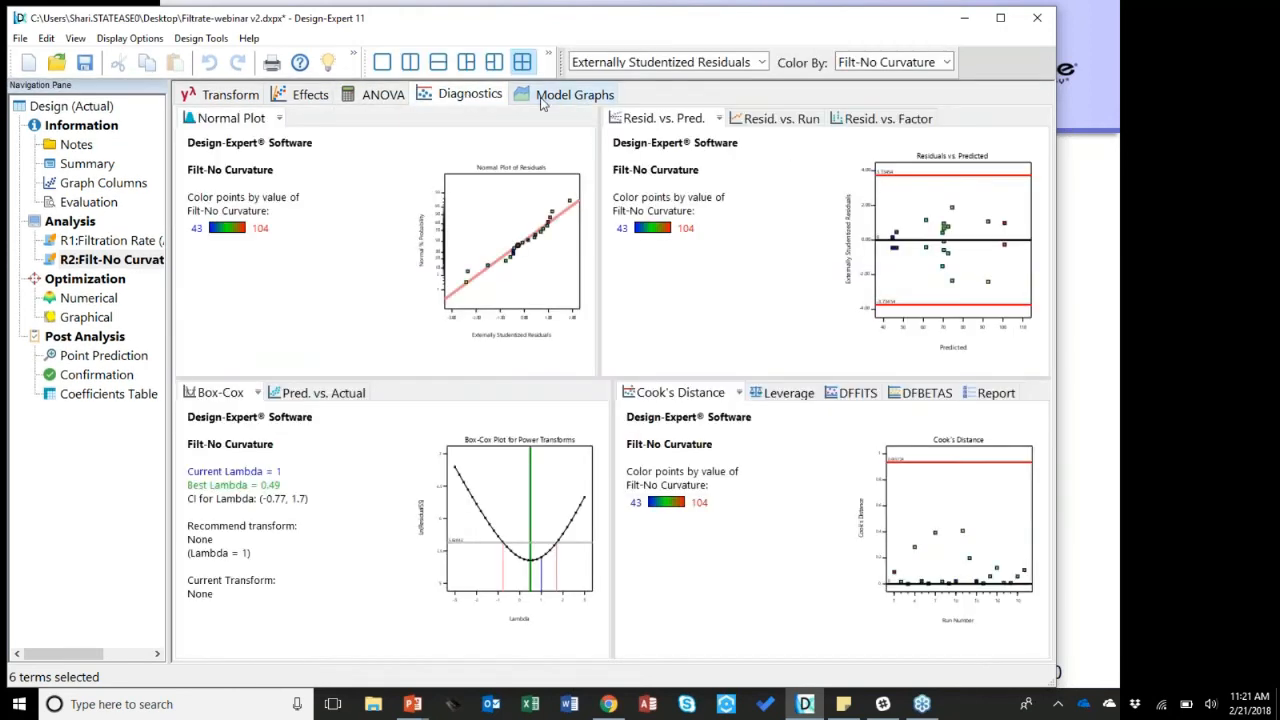
{"action": "left_click", "coordinate": [575, 96]}
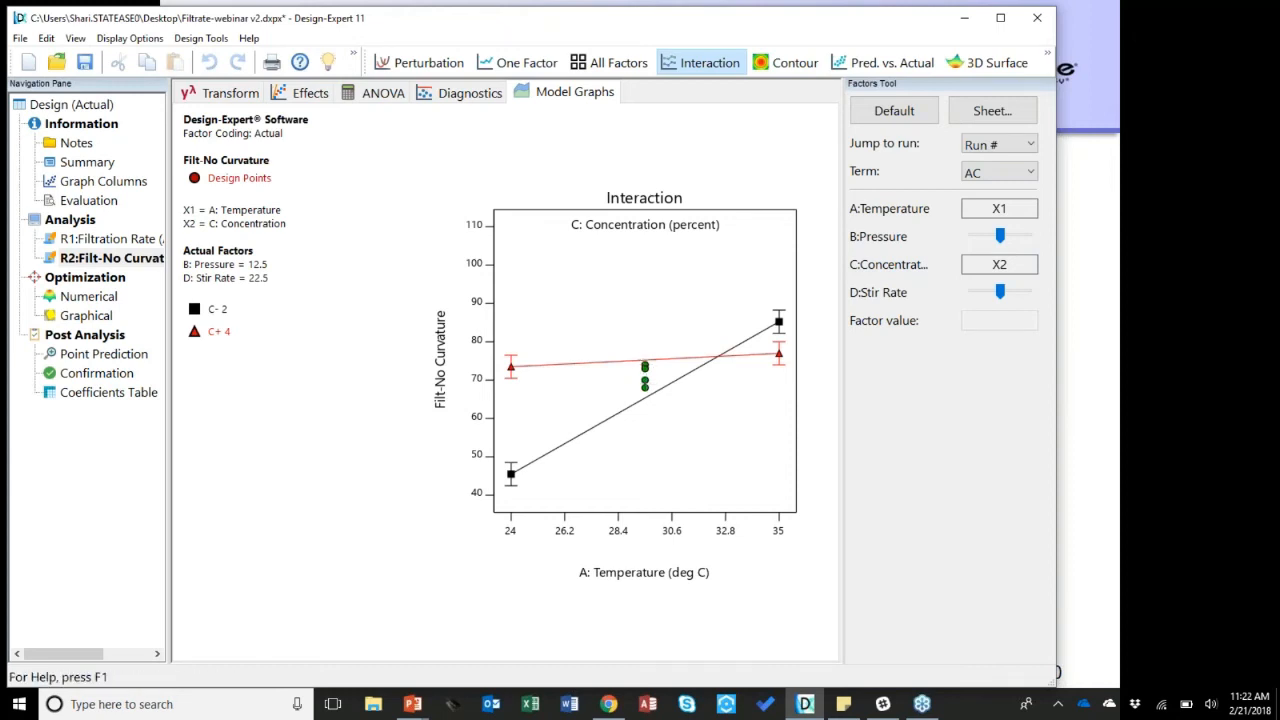
{"action": "left_click", "coordinate": [792, 65]}
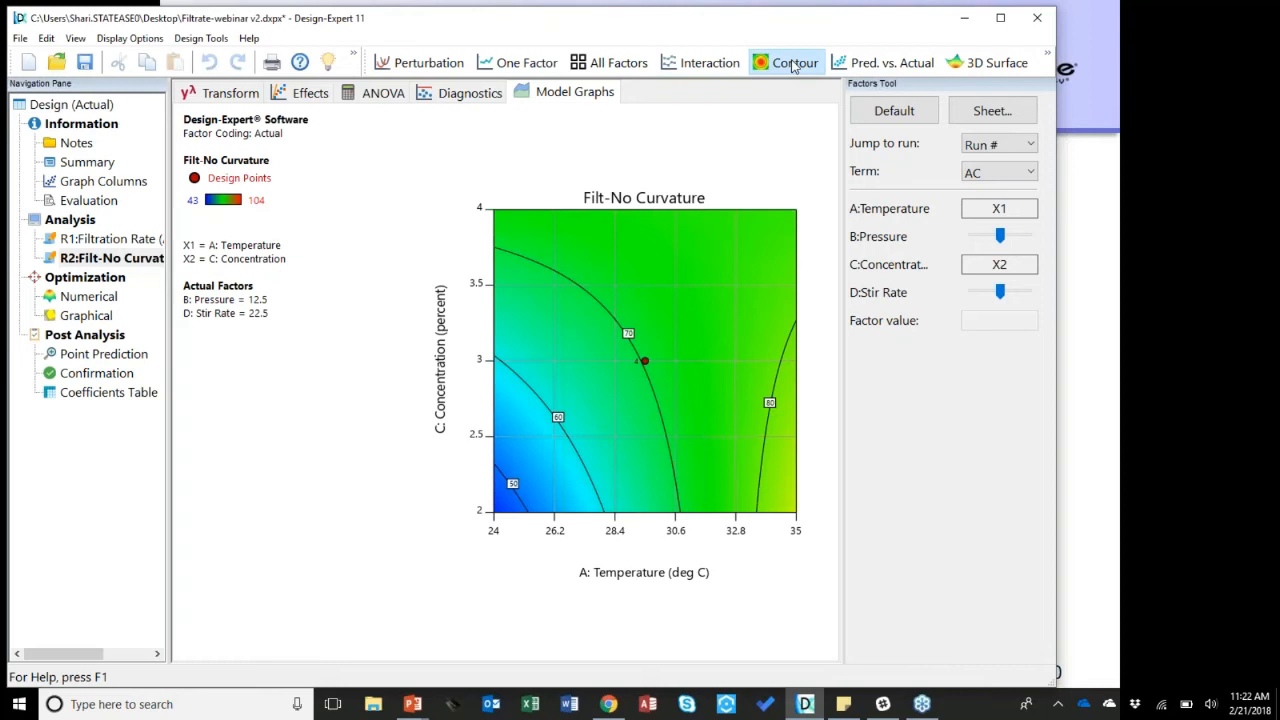
{"action": "left_click", "coordinate": [990, 62]}
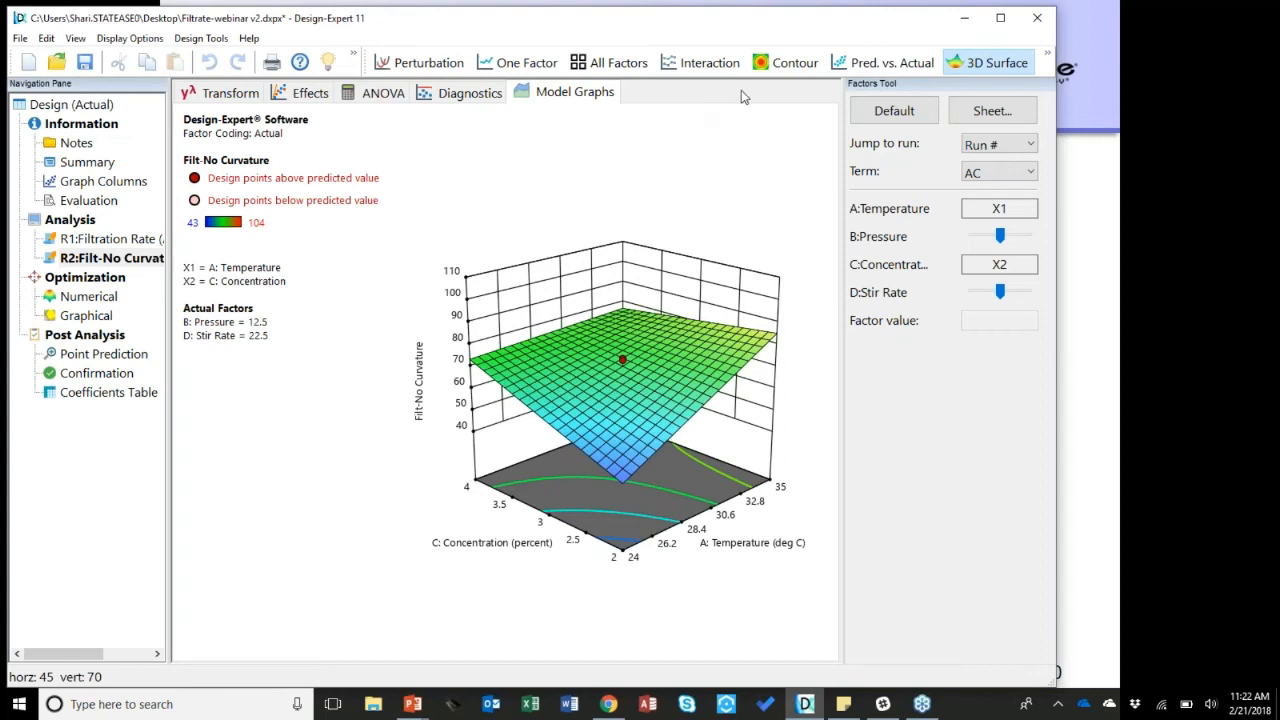
Step: Float the Factors Tool over the graph, dock it beneath the Navigation Pane, and return it to its original dock
{"action": "left_click_drag", "start_coordinate": [964, 85], "coordinate": [292, 384]}
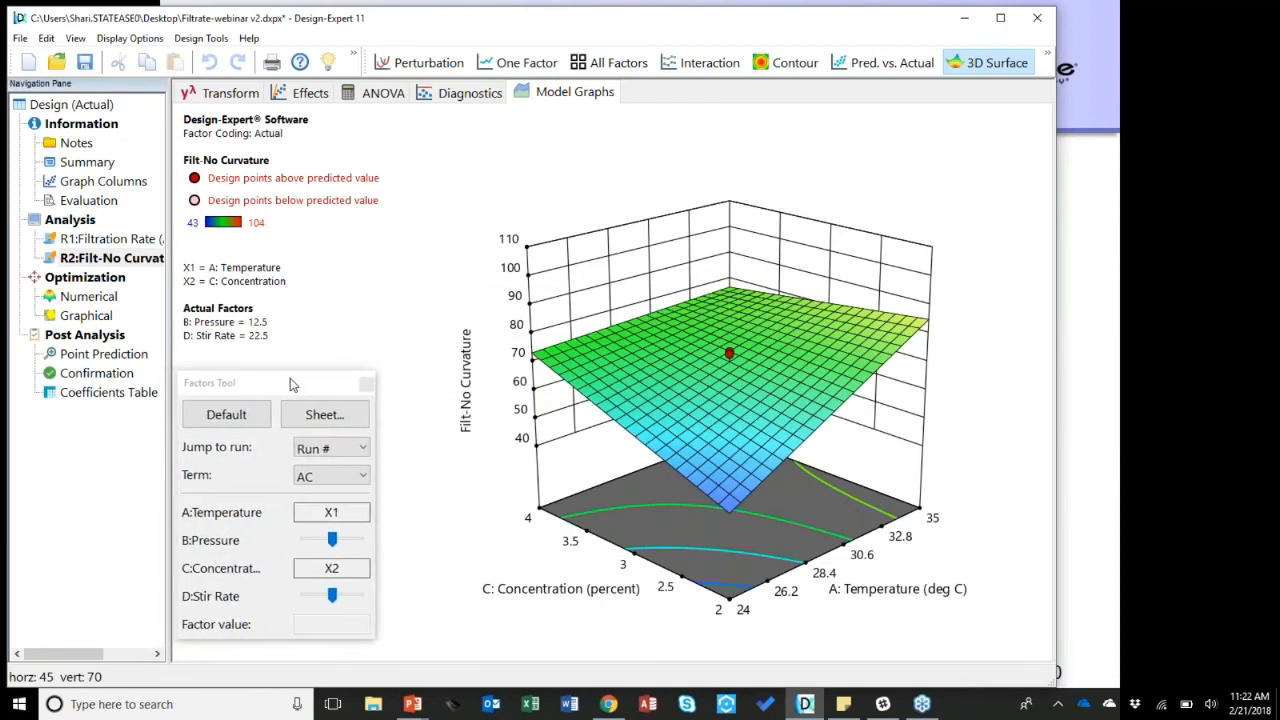
{"action": "mouse_move", "coordinate": [291, 384]}
{"action": "left_mouse_down"}
{"action": "mouse_move", "coordinate": [215, 428]}
{"action": "mouse_move", "coordinate": [103, 548]}
{"action": "mouse_move", "coordinate": [86, 466]}
{"action": "mouse_move", "coordinate": [96, 452]}
{"action": "mouse_move", "coordinate": [227, 423]}
{"action": "mouse_move", "coordinate": [313, 382]}
{"action": "mouse_move", "coordinate": [294, 387]}
{"action": "left_mouse_up"}
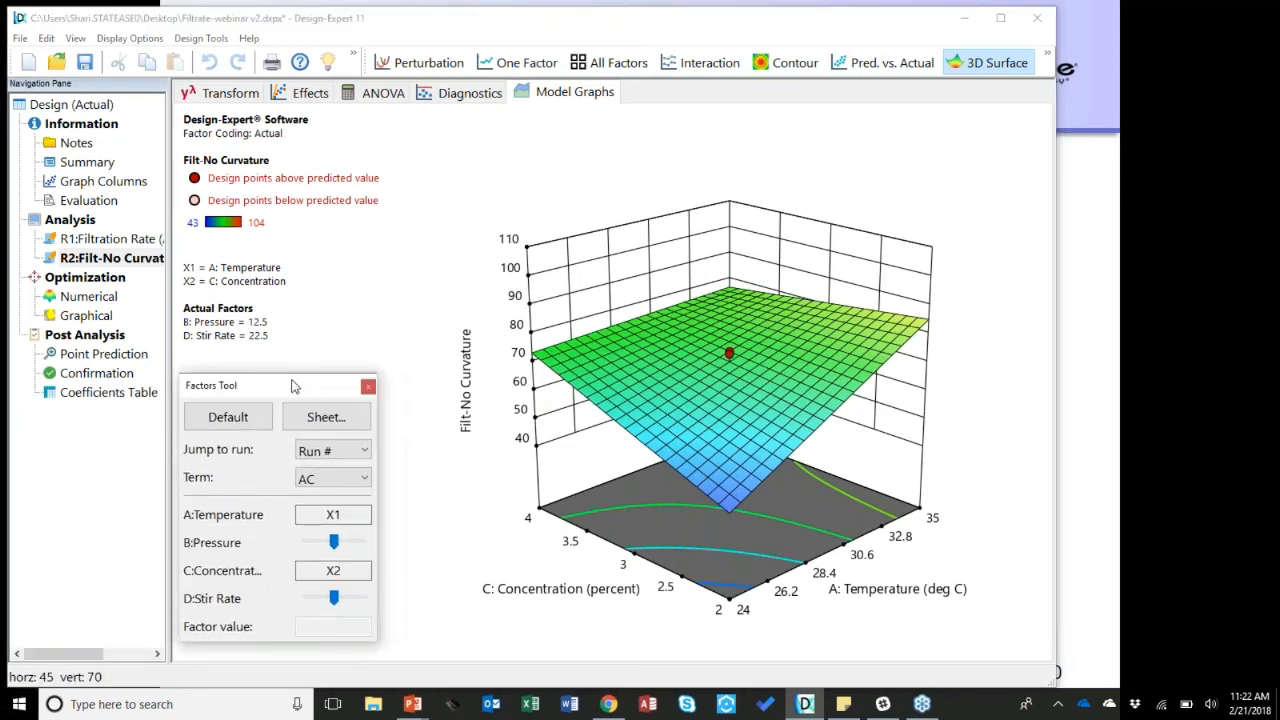
{"action": "left_click_drag", "start_coordinate": [294, 387], "coordinate": [102, 442]}
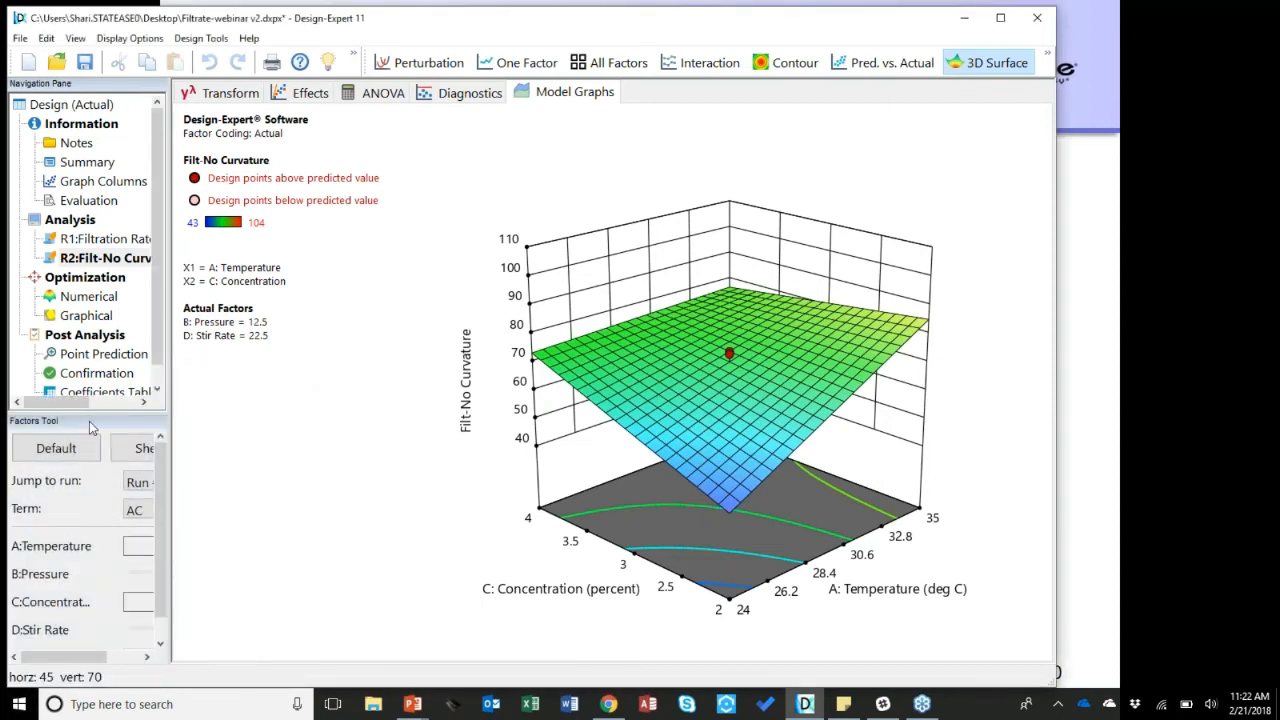
{"action": "left_click_drag", "start_coordinate": [90, 424], "coordinate": [1086, 222]}
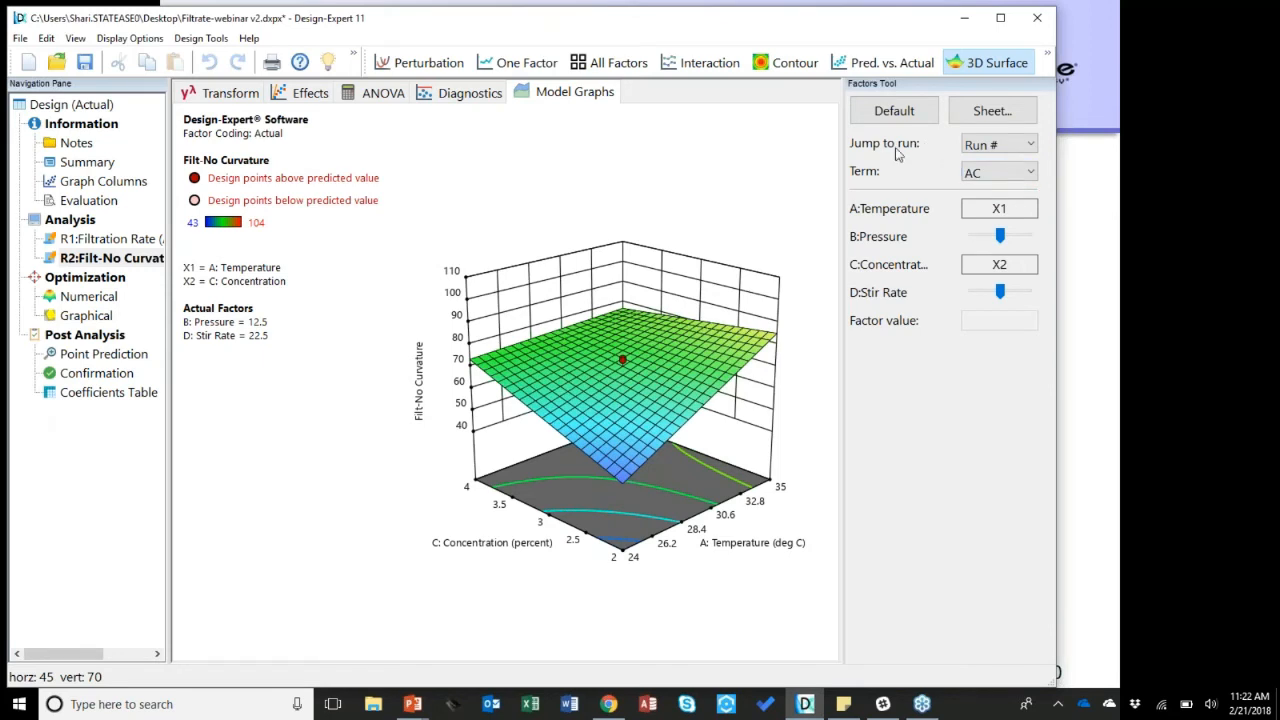
Step: View the Filt-No Curvature 3D surface at the factor settings of runs 10 and 13, and reset the run selection
{"action": "left_click", "coordinate": [987, 145]}
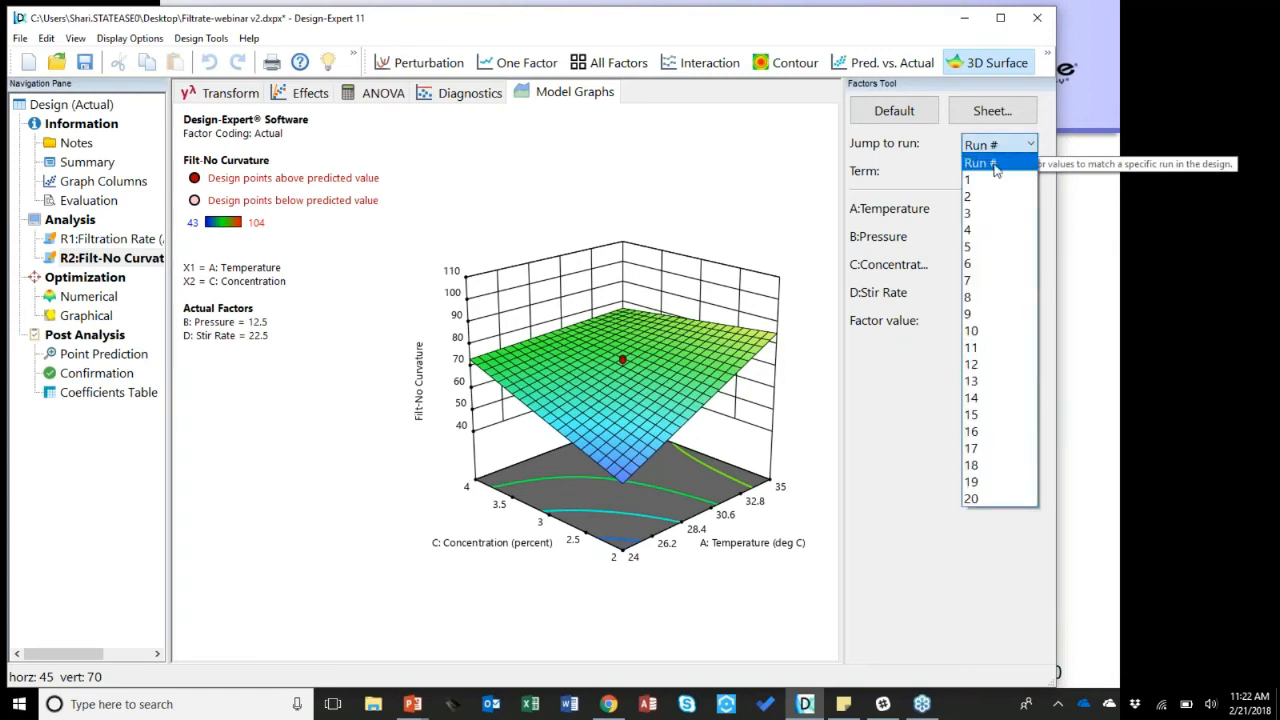
{"action": "left_click", "coordinate": [985, 331]}
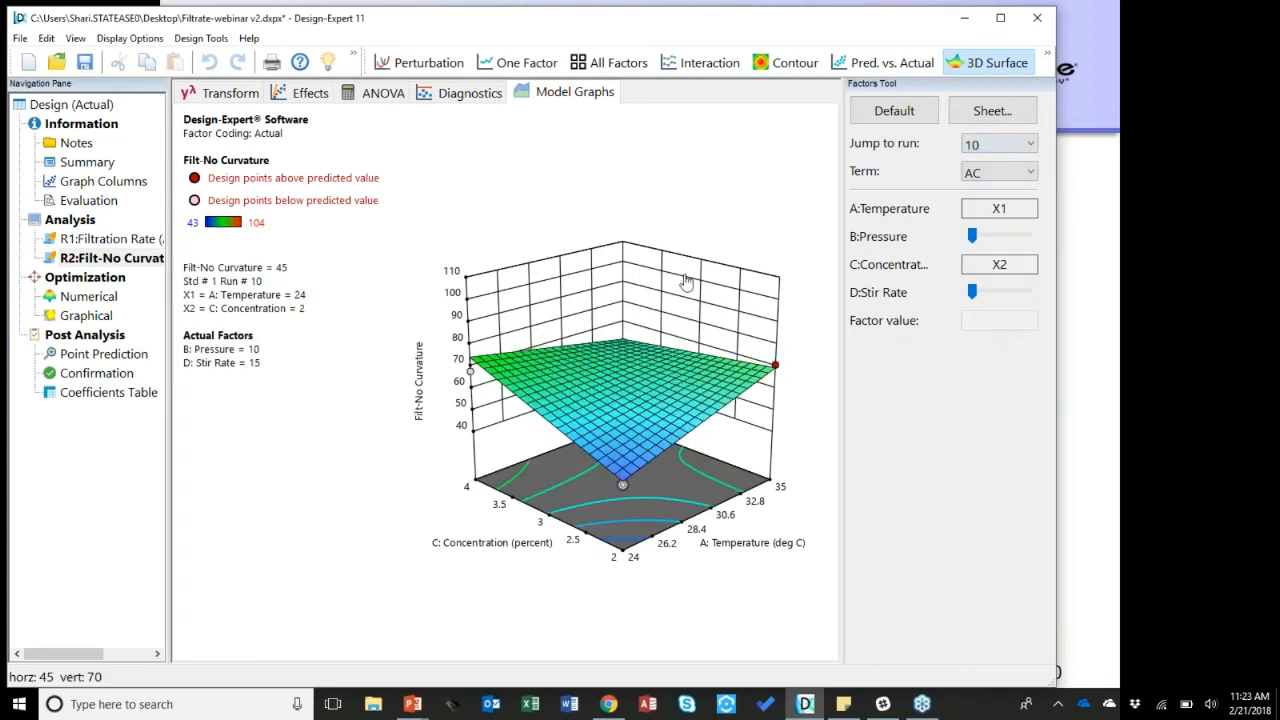
{"action": "left_click", "coordinate": [988, 148]}
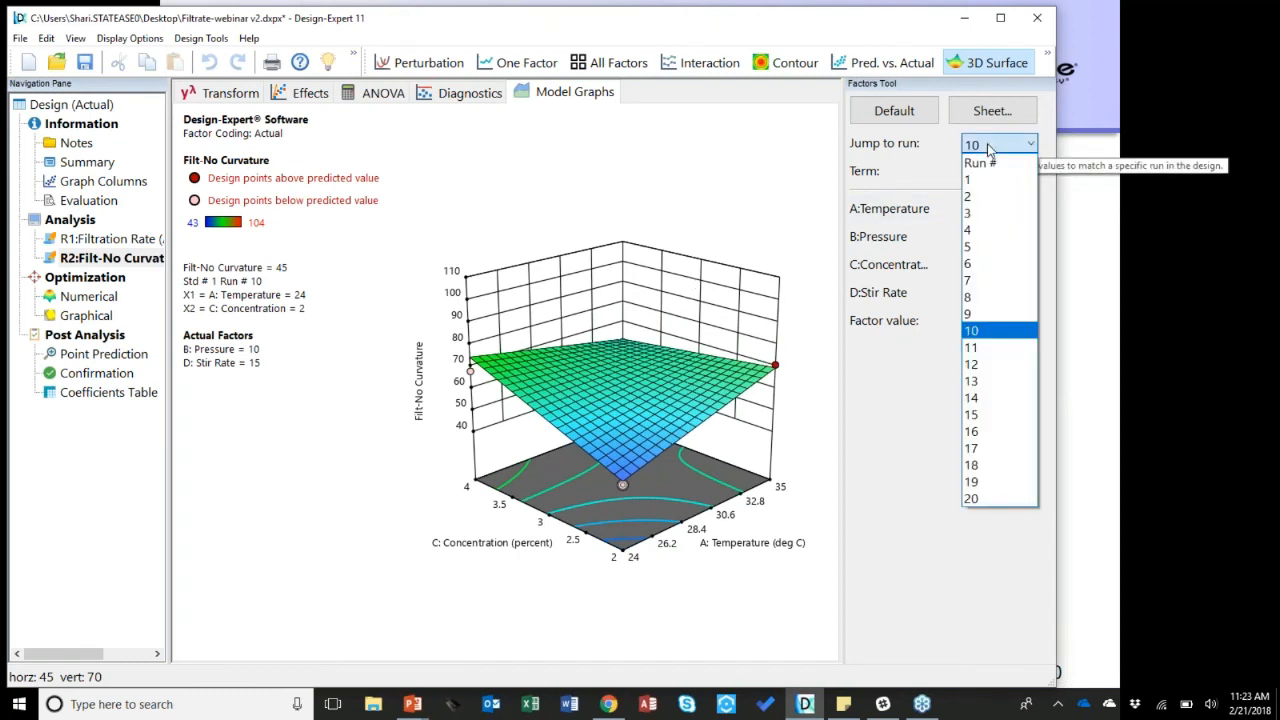
{"action": "left_click", "coordinate": [980, 383]}
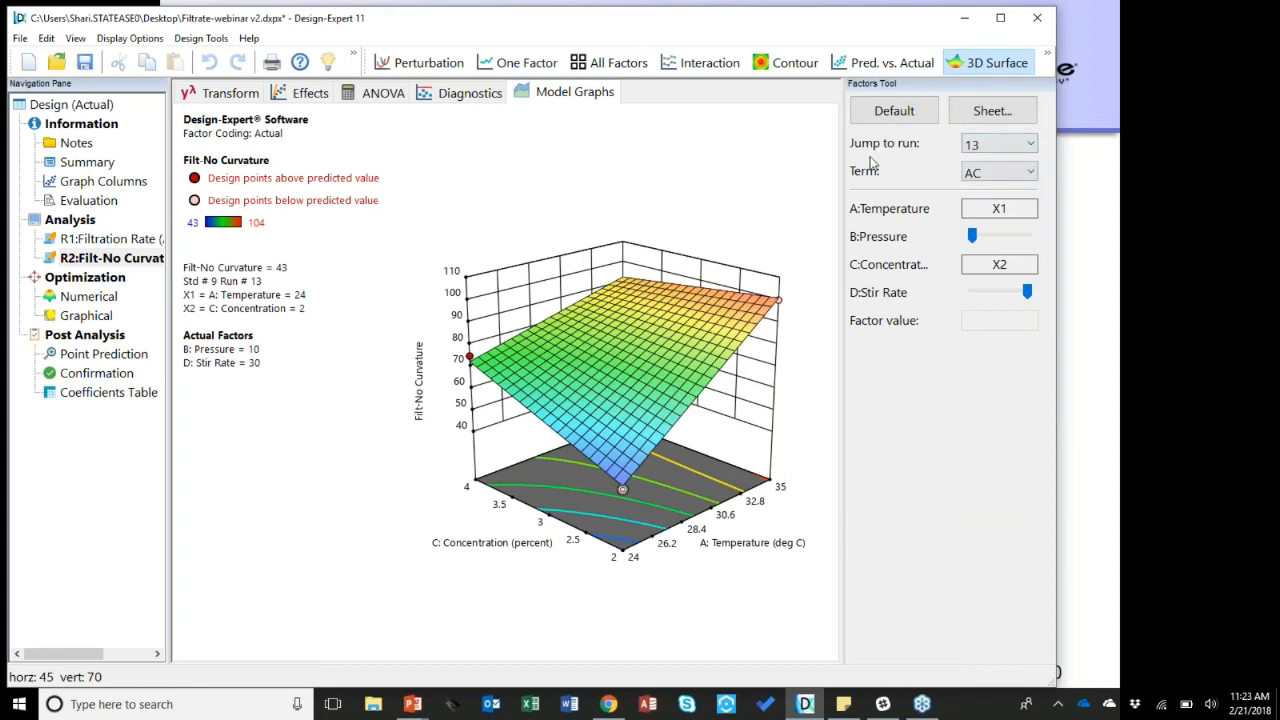
{"action": "left_click", "coordinate": [995, 146]}
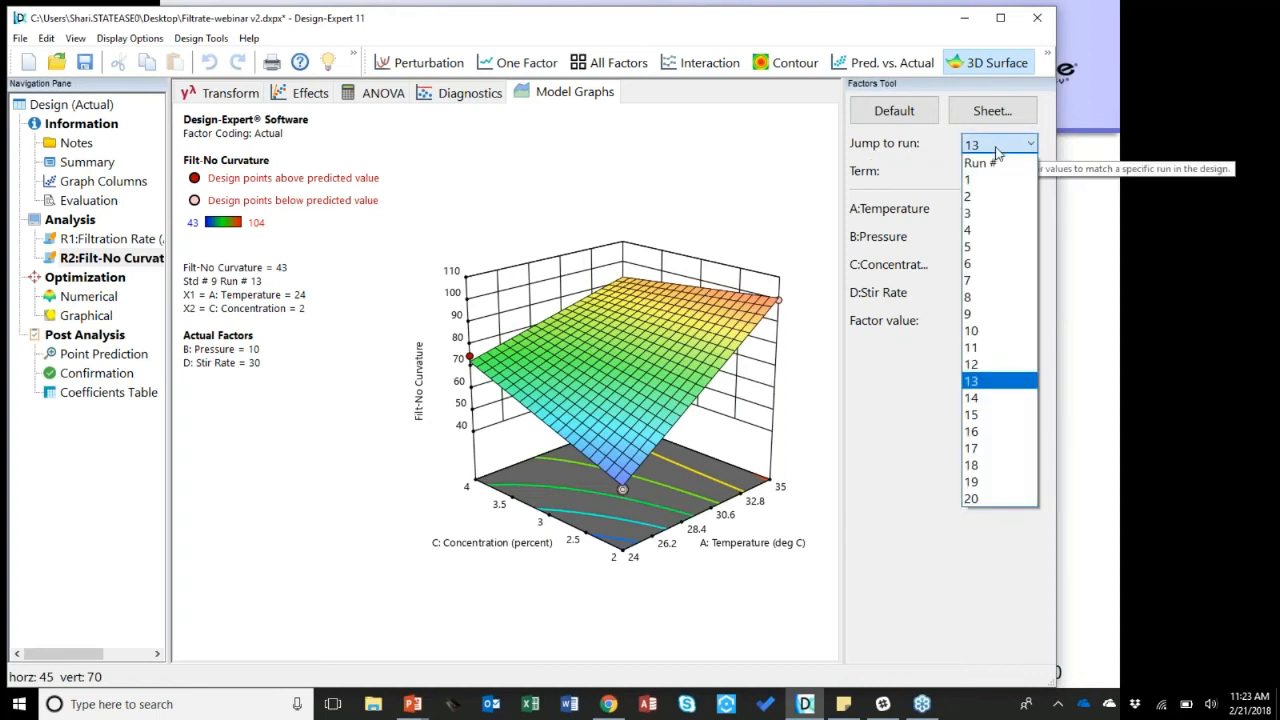
{"action": "left_click", "coordinate": [996, 160]}
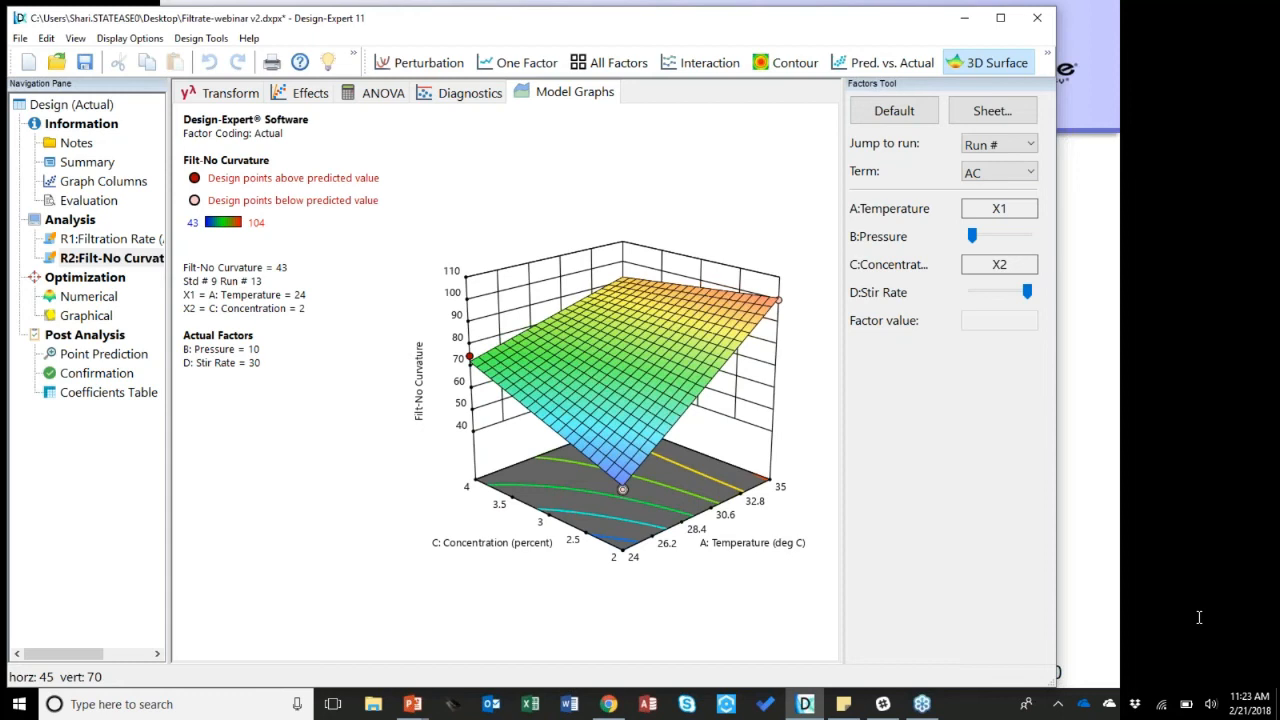
{"action": "left_click", "coordinate": [1271, 532]}
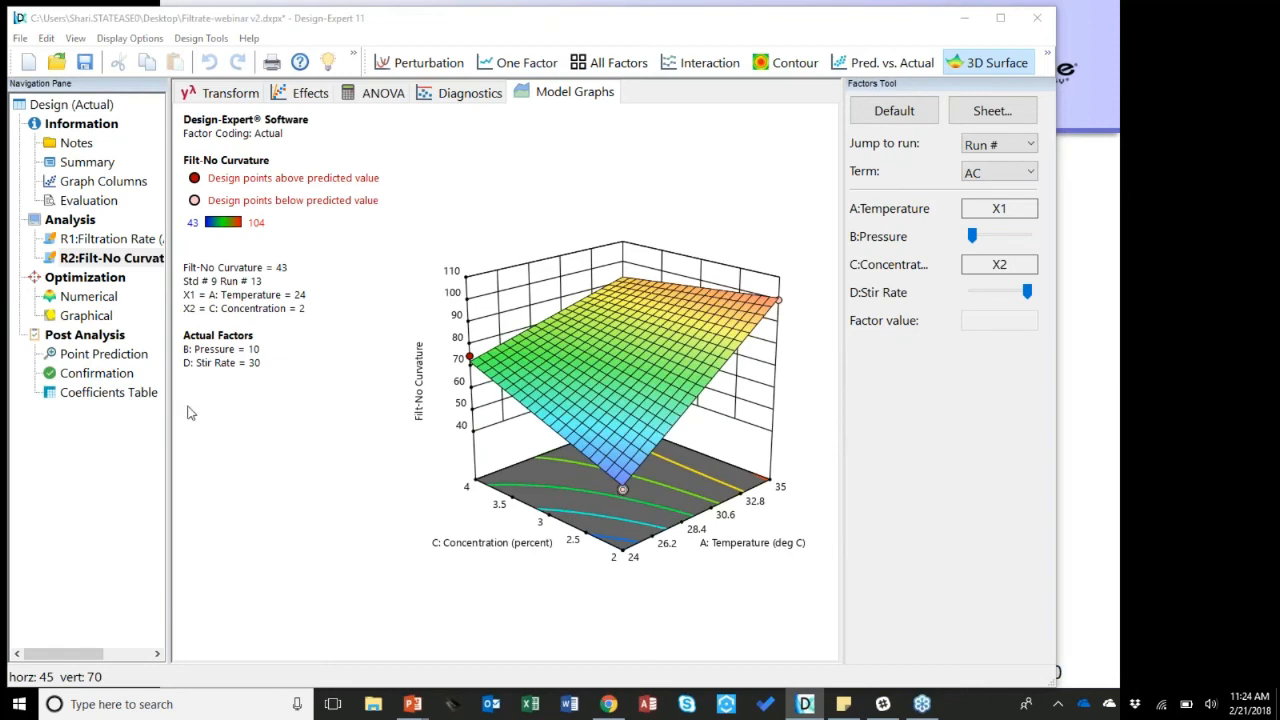
Step: In the Confirmation analysis, set Confirmation Location #1 to 3 runs and widen the results area to show more table columns
{"action": "left_click", "coordinate": [114, 377]}
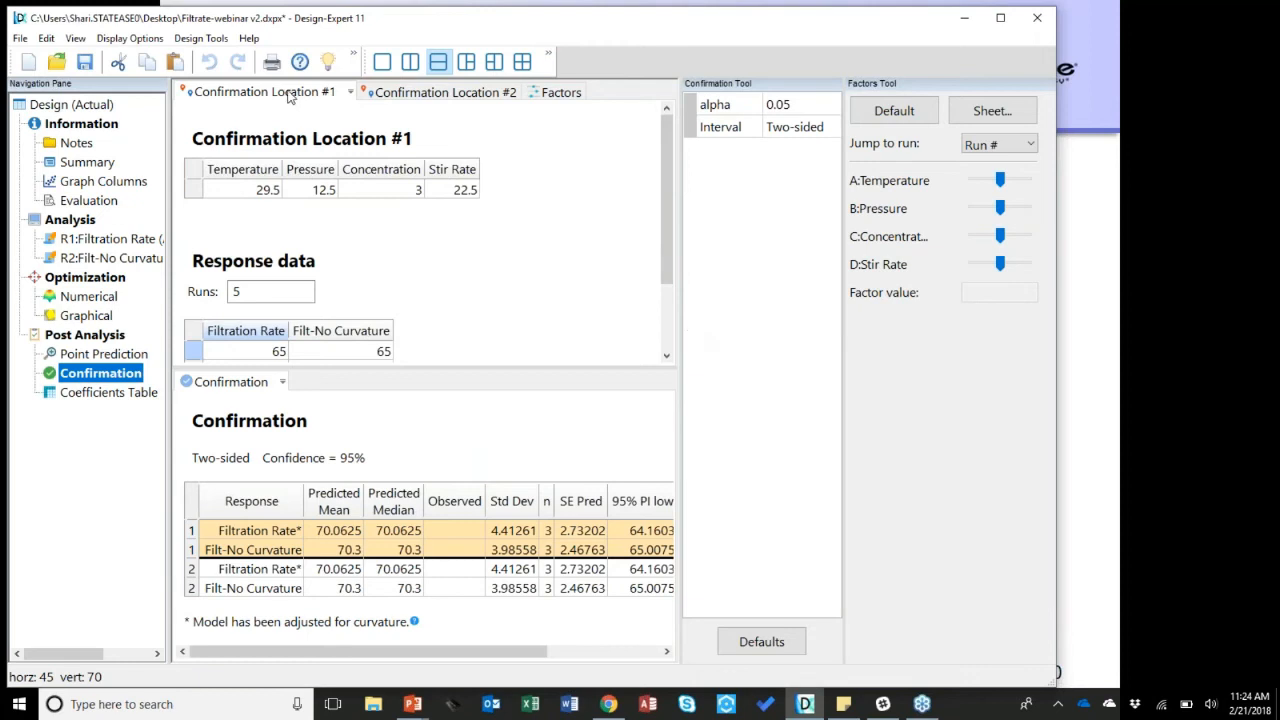
{"action": "left_click", "coordinate": [221, 291]}
{"action": "type", "text": "3"}
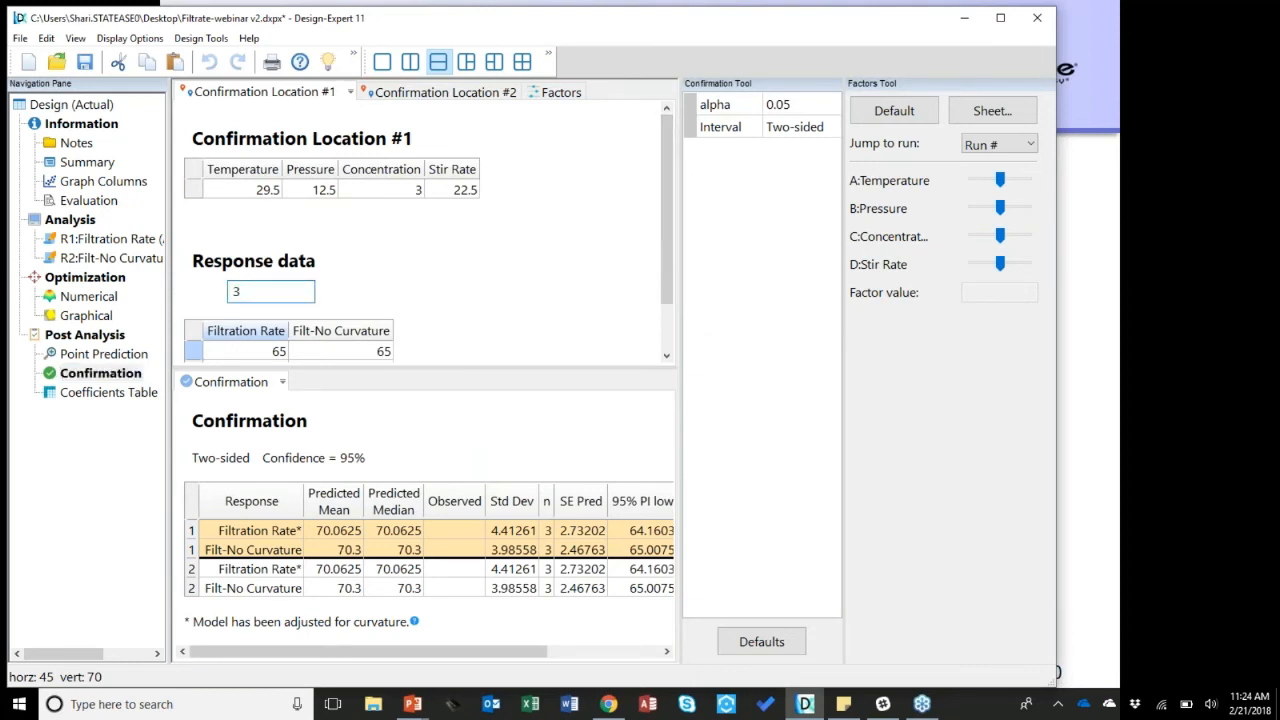
{"action": "key", "text": "Return"}
{"action": "left_click_drag", "start_coordinate": [667, 214], "coordinate": [672, 283]}
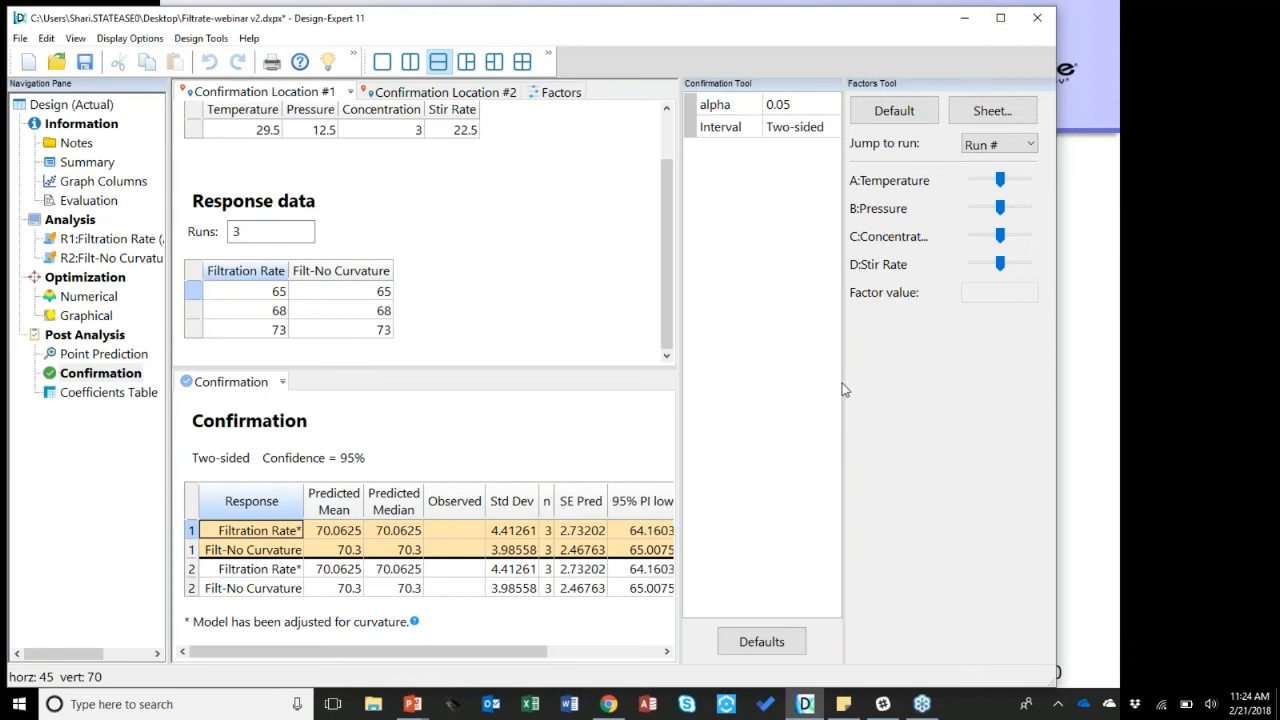
{"action": "left_click_drag", "start_coordinate": [843, 390], "coordinate": [941, 390]}
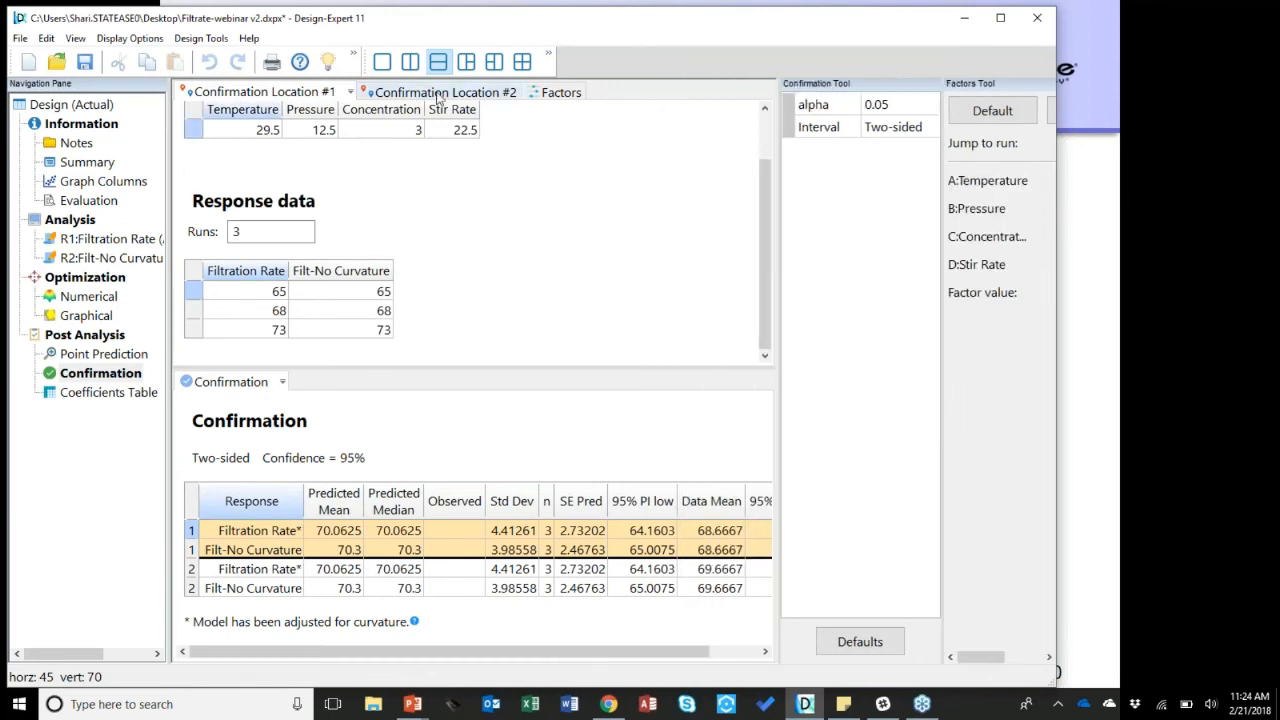
Step: Set Confirmation Location #2 to 3 runs and review its response data
{"action": "left_click", "coordinate": [432, 92]}
{"action": "double_click", "coordinate": [239, 291]}
{"action": "type", "text": "5"}
{"action": "left_click_drag", "start_coordinate": [240, 291], "coordinate": [200, 292]}
{"action": "type", "text": "3"}
{"action": "key", "text": "Tab"}
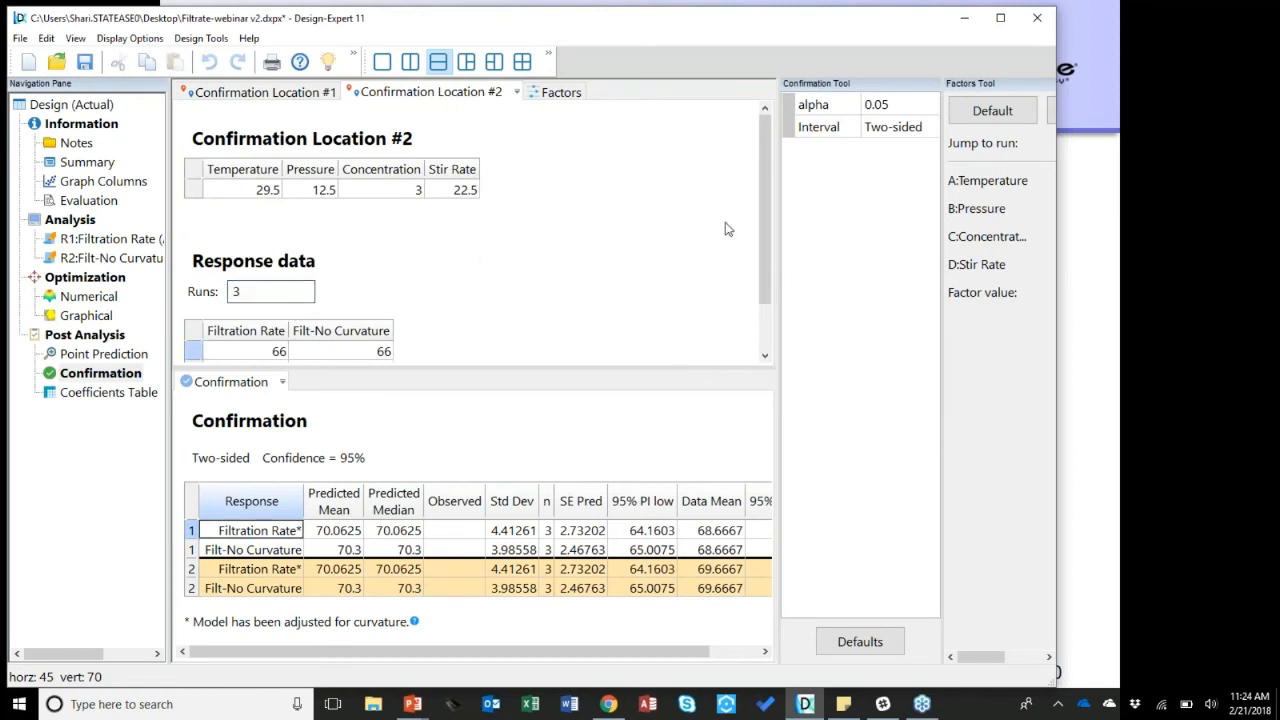
{"action": "left_click_drag", "start_coordinate": [765, 242], "coordinate": [765, 308]}
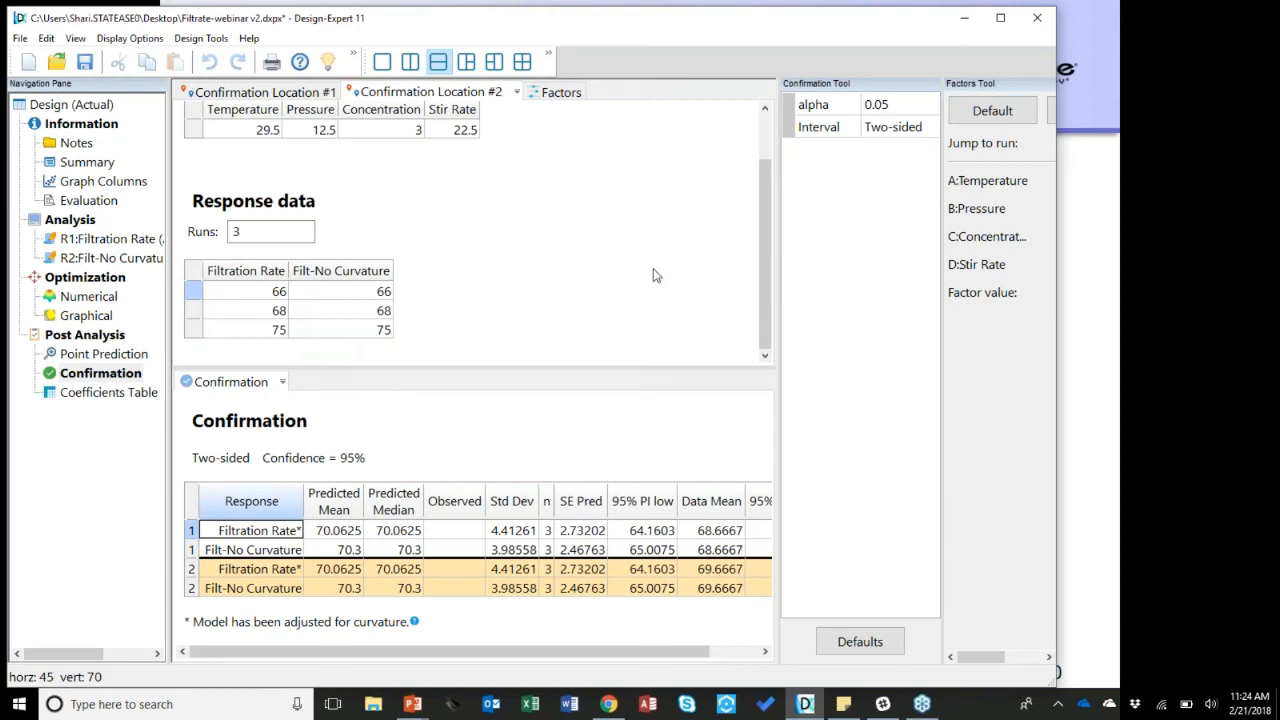
{"action": "left_click", "coordinate": [1268, 537]}
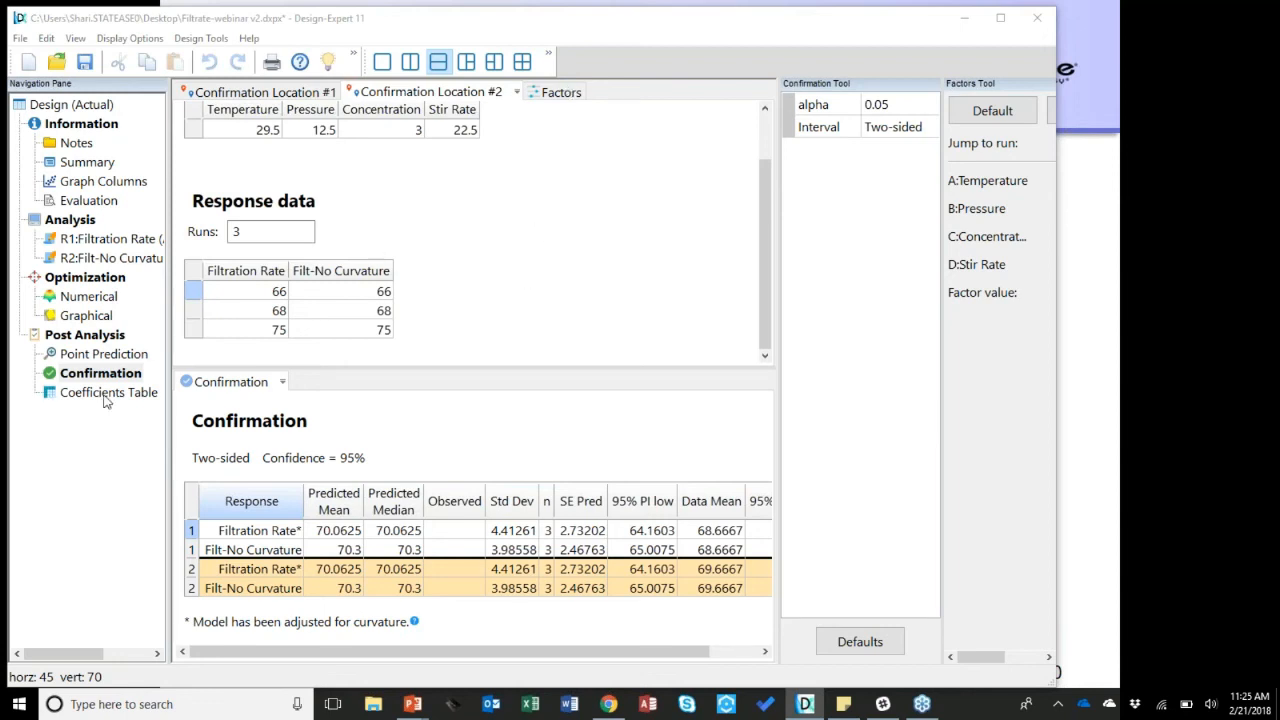
{"action": "left_click", "coordinate": [965, 18]}
{"action": "left_click", "coordinate": [820, 377]}
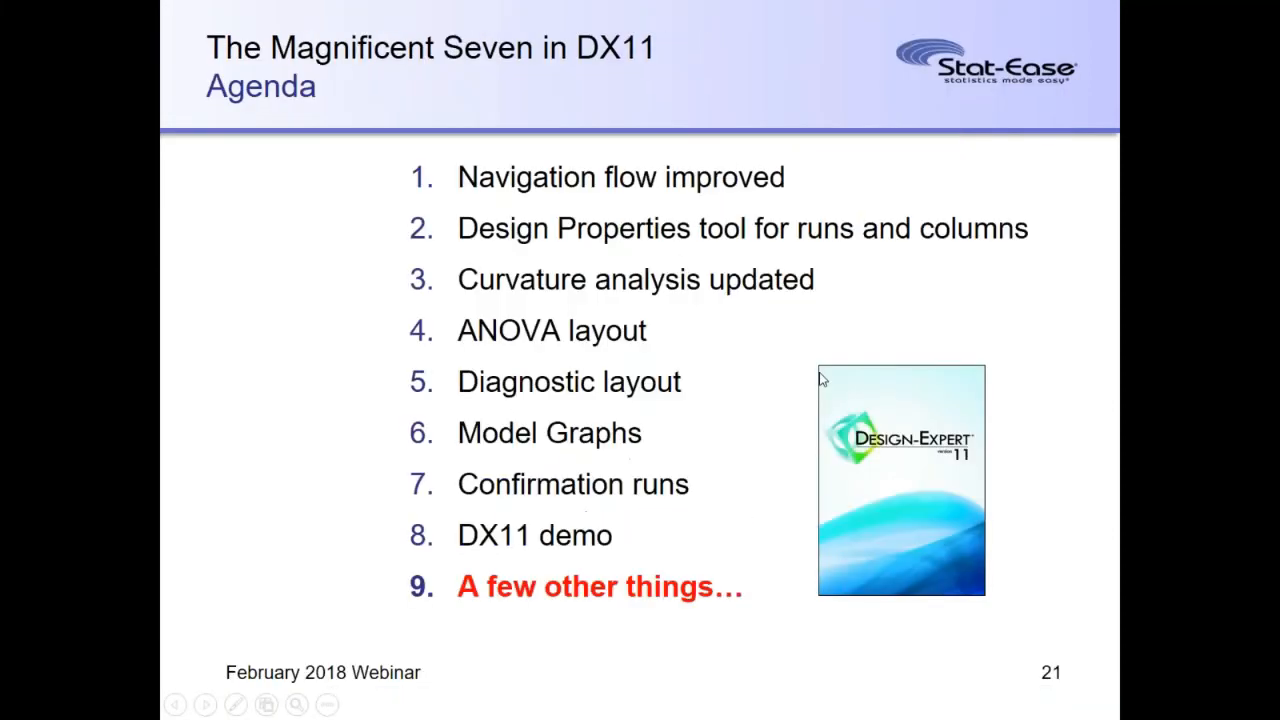
{"action": "left_click", "coordinate": [696, 436]}
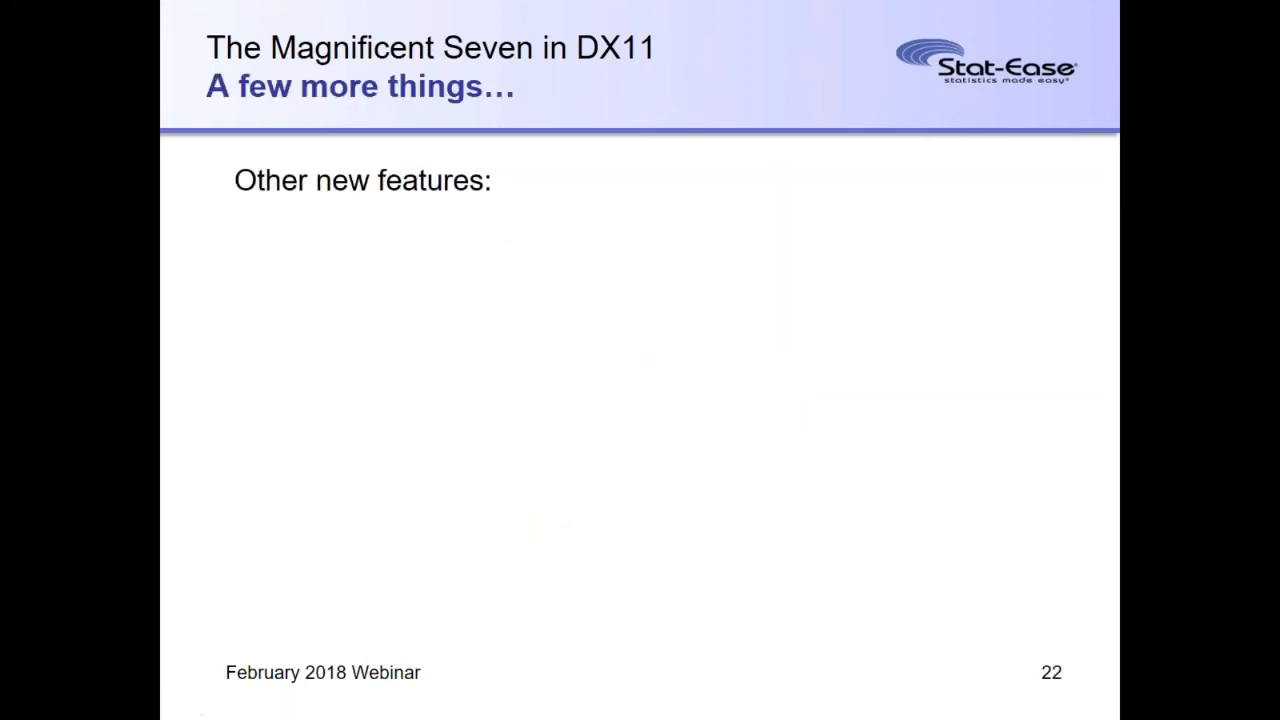
{"action": "key", "text": "Right"}
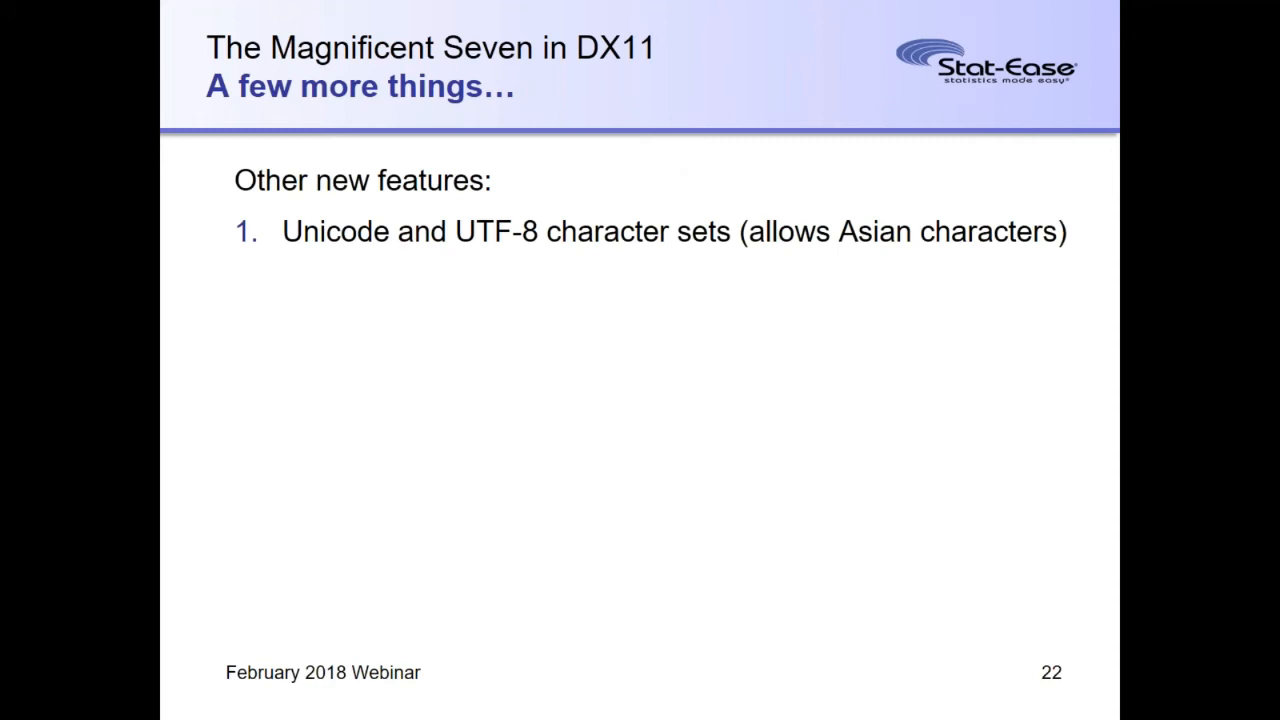